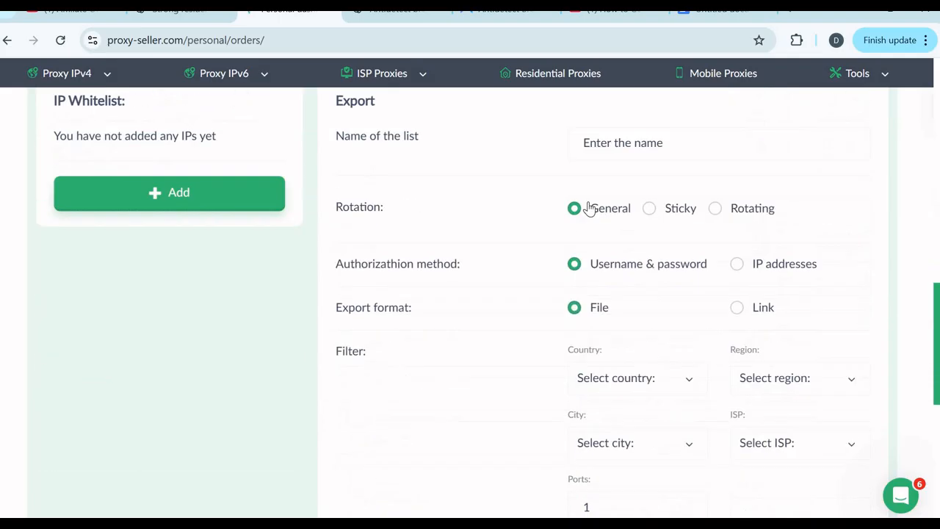
# Set the rotation of the new proxy export to Sticky.
pyautogui.click(655, 194)
pyautogui.scroll(2, 639, 273)
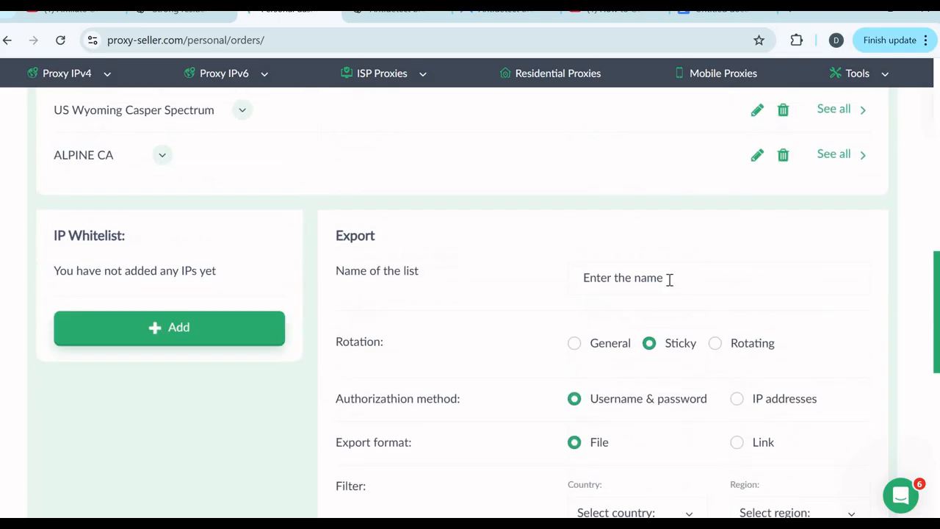
pyautogui.click(654, 278)
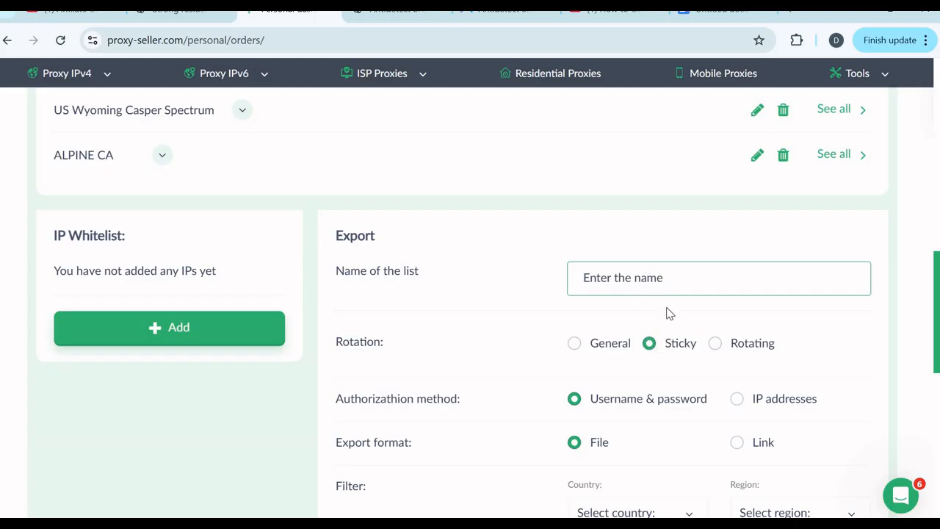
pyautogui.scroll(-1, 627, 344)
pyautogui.scroll(-2, 625, 352)
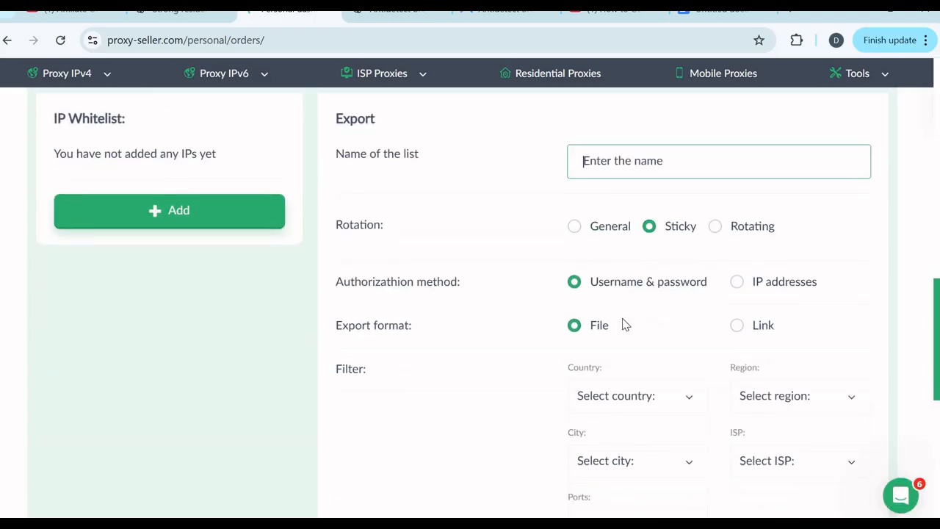
# Set the export filter's country to United States and its region to Georgia.
pyautogui.click(688, 299)
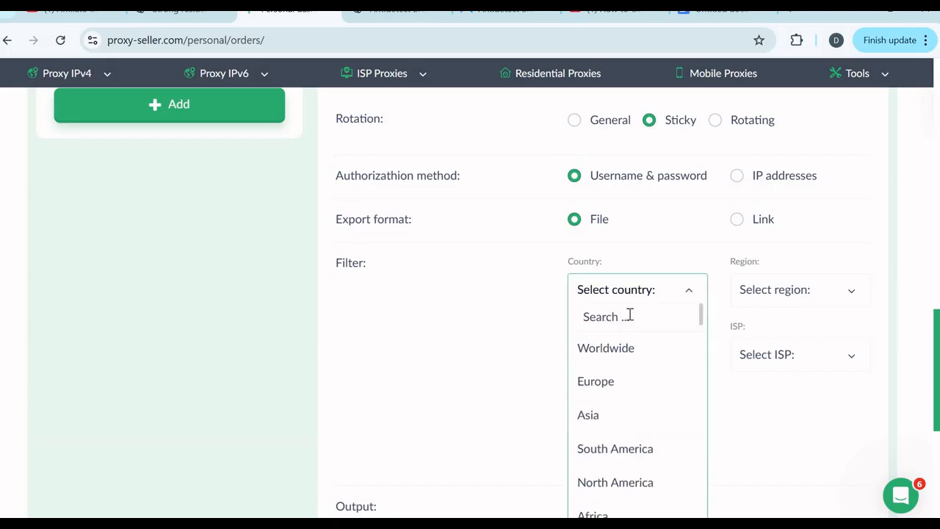
pyautogui.write('unite')
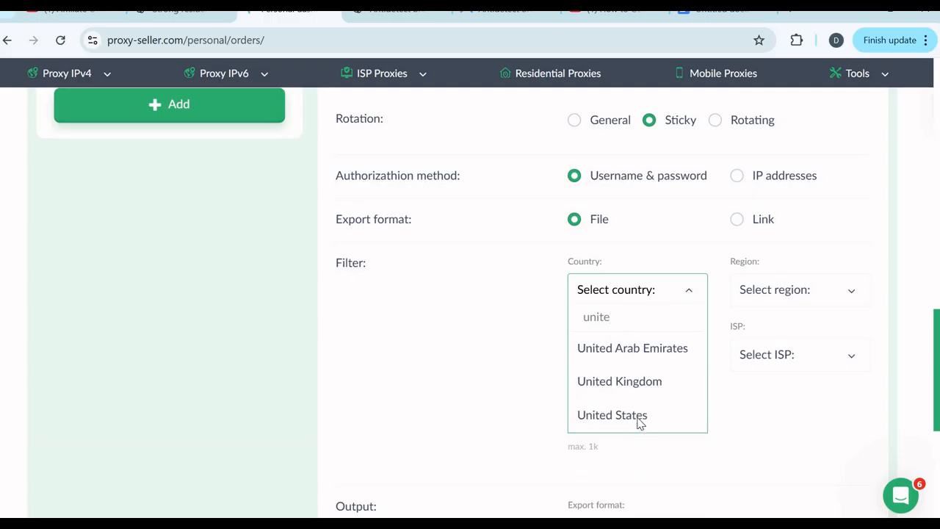
pyautogui.press('Return')
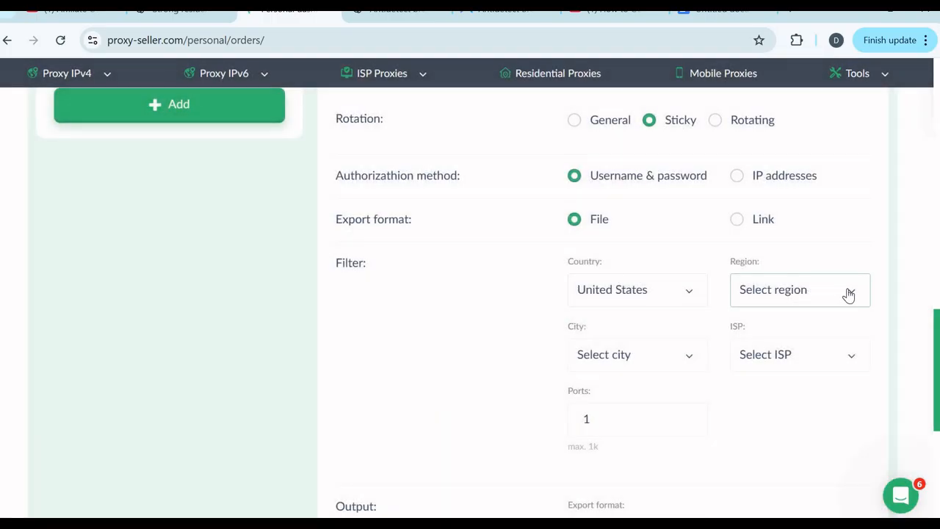
pyautogui.click(848, 292)
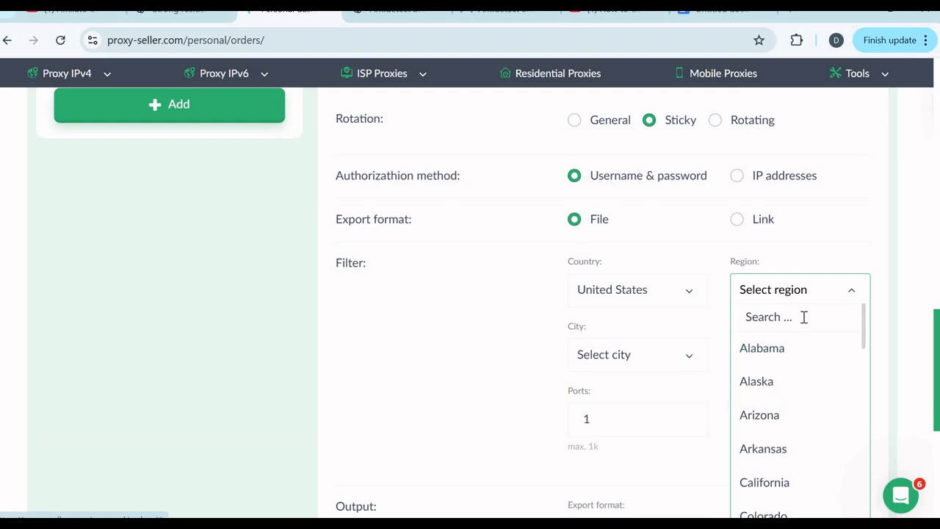
pyautogui.scroll(-5, 807, 376)
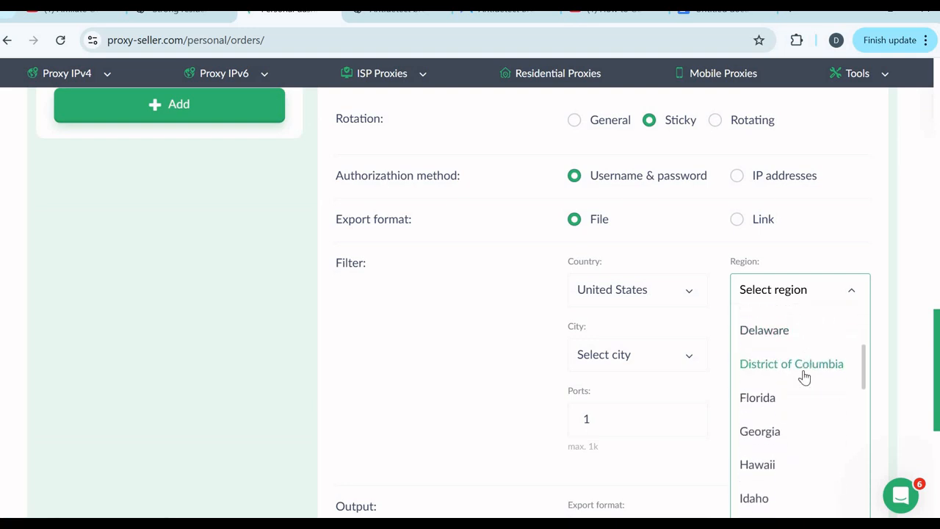
pyautogui.scroll(4, 806, 377)
pyautogui.click(771, 445)
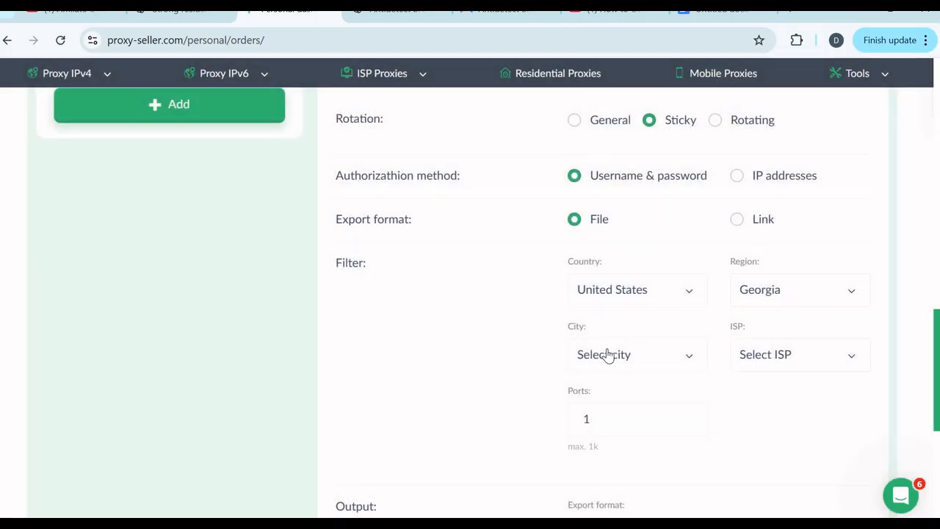
# Choose Adrian as the filter's city and check which ISPs are offered there.
pyautogui.click(608, 354)
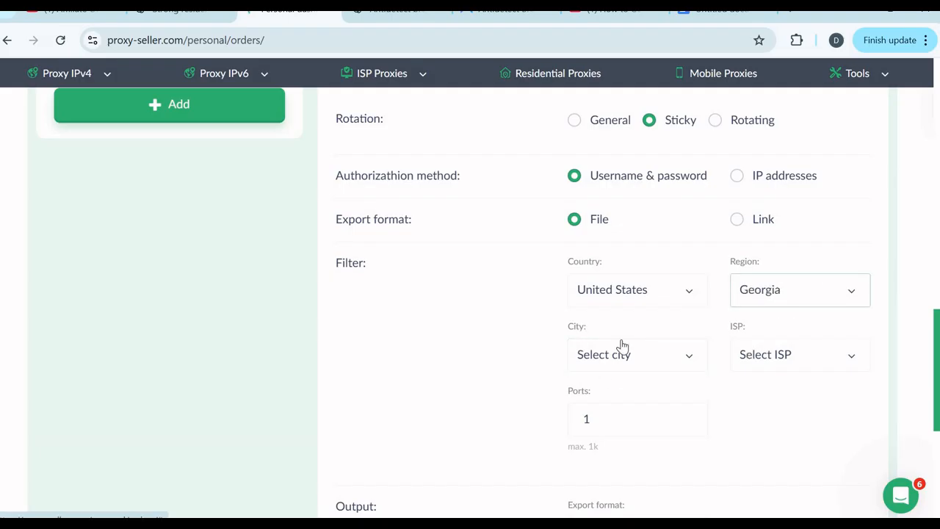
pyautogui.click(686, 356)
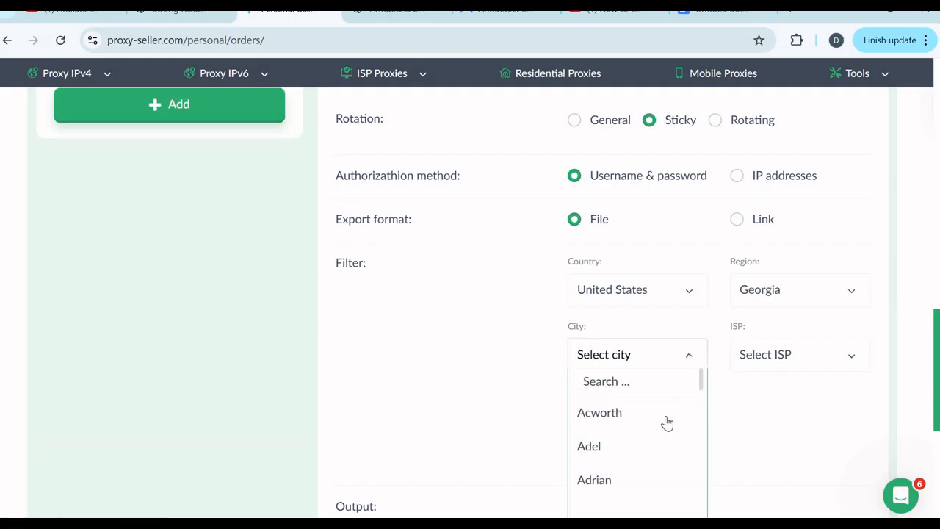
pyautogui.scroll(-3, 640, 455)
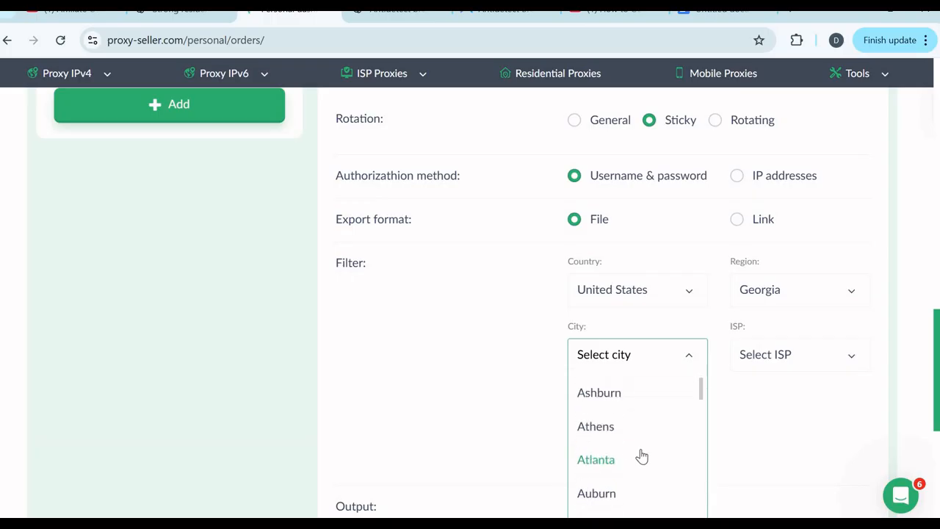
pyautogui.scroll(3, 608, 470)
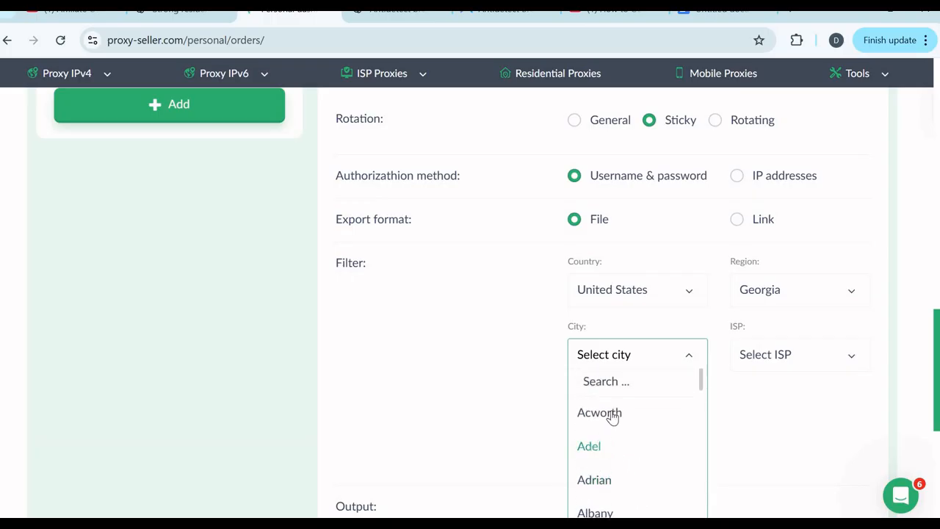
pyautogui.click(611, 481)
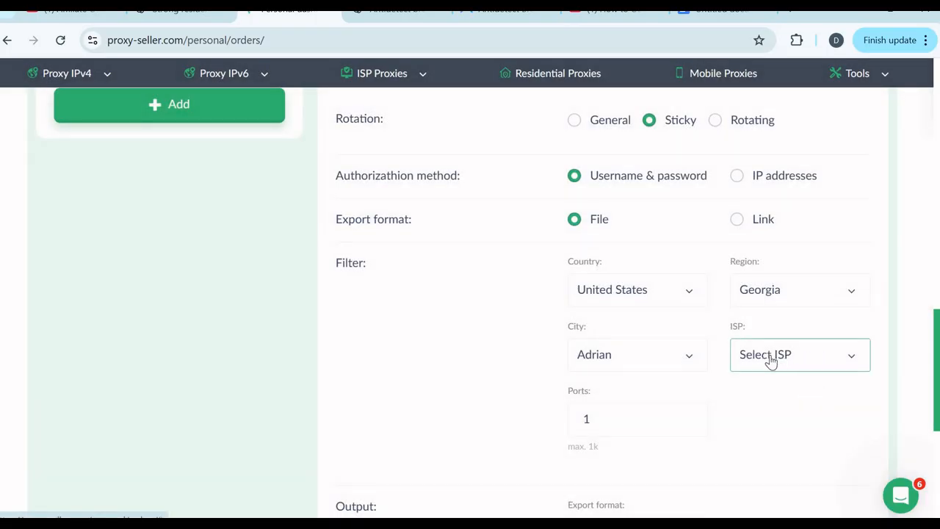
pyautogui.click(856, 364)
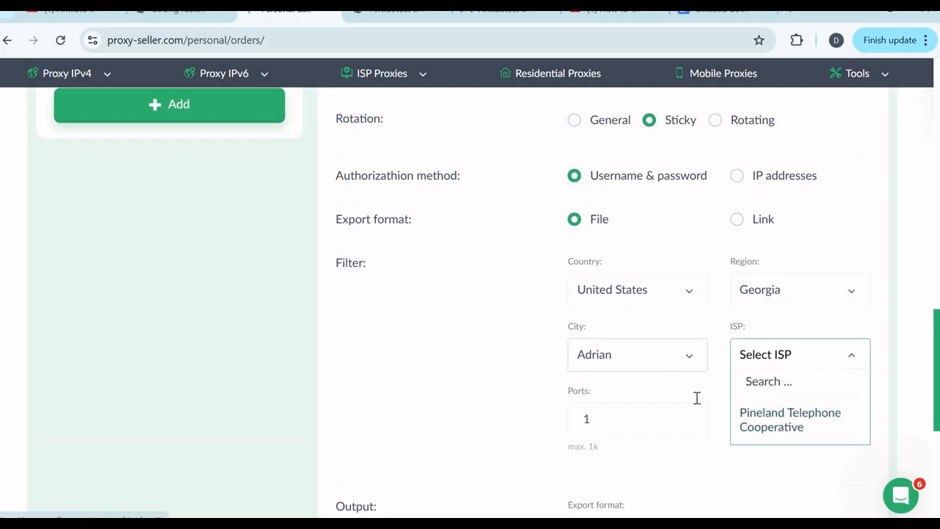
# Change the filter's city to Adel and check its available ISPs.
pyautogui.click(664, 354)
pyautogui.click(592, 446)
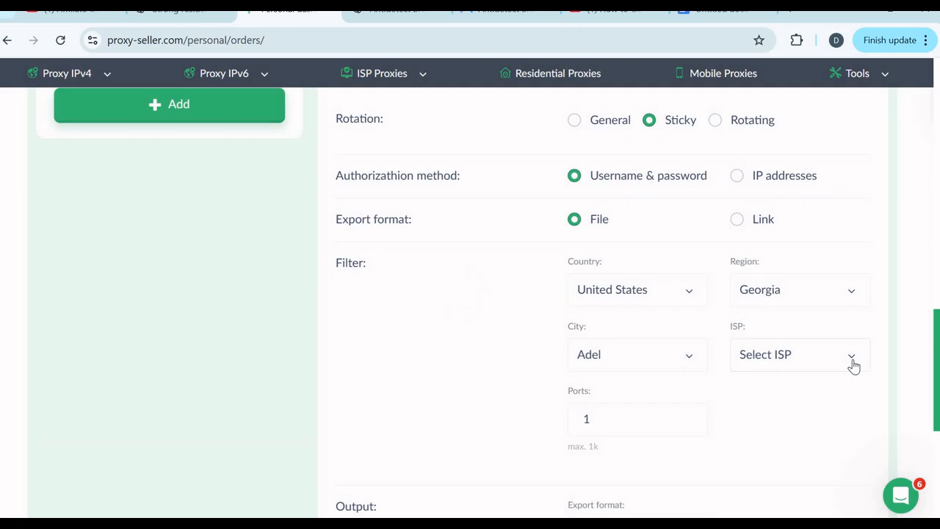
pyautogui.click(852, 363)
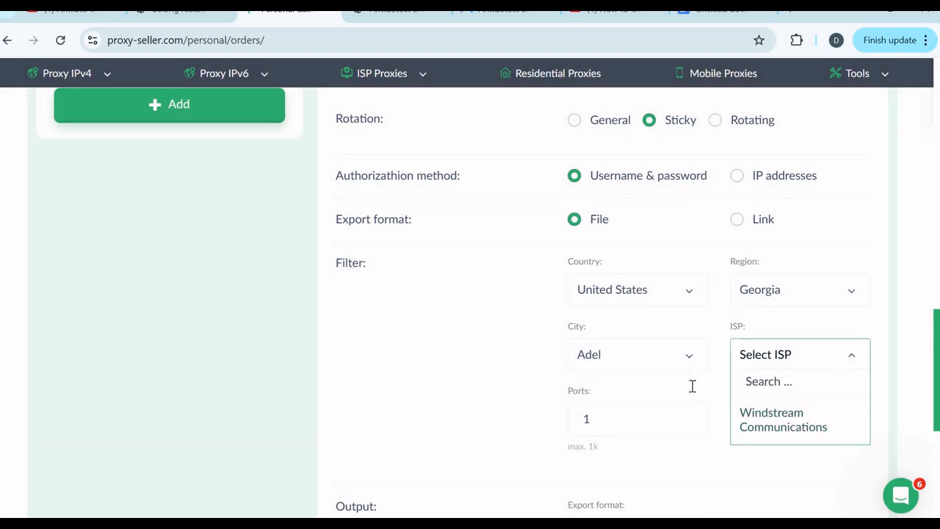
# Set the filter's city to Baxley and its ISP to AT&T Internet.
pyautogui.click(688, 358)
pyautogui.scroll(-5, 606, 440)
pyautogui.click(601, 403)
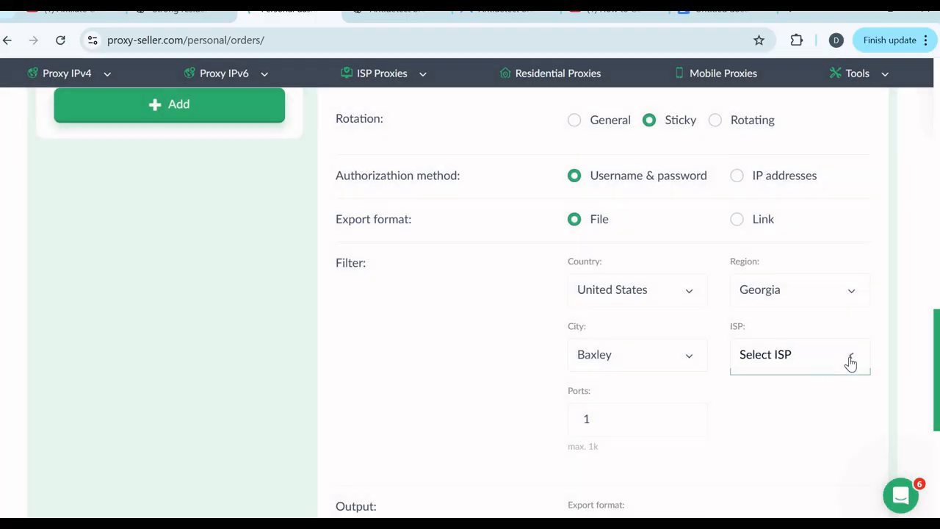
pyautogui.click(850, 360)
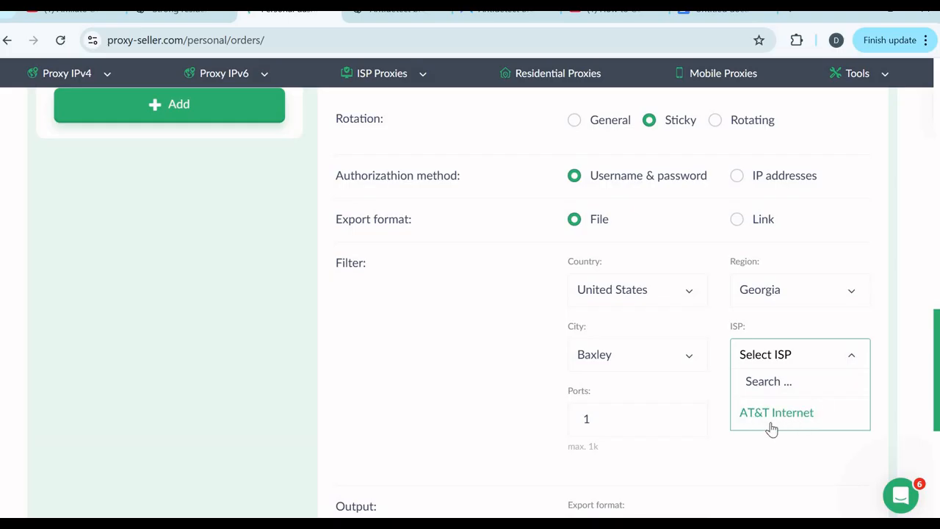
pyautogui.scroll(4, 872, 323)
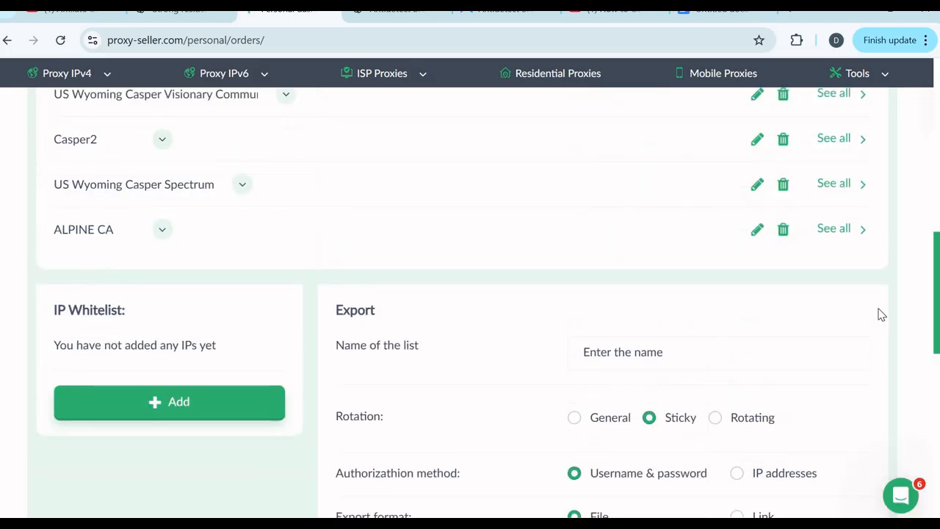
pyautogui.scroll(-5, 863, 378)
pyautogui.scroll(3, 887, 353)
pyautogui.scroll(-3, 833, 377)
pyautogui.click(828, 406)
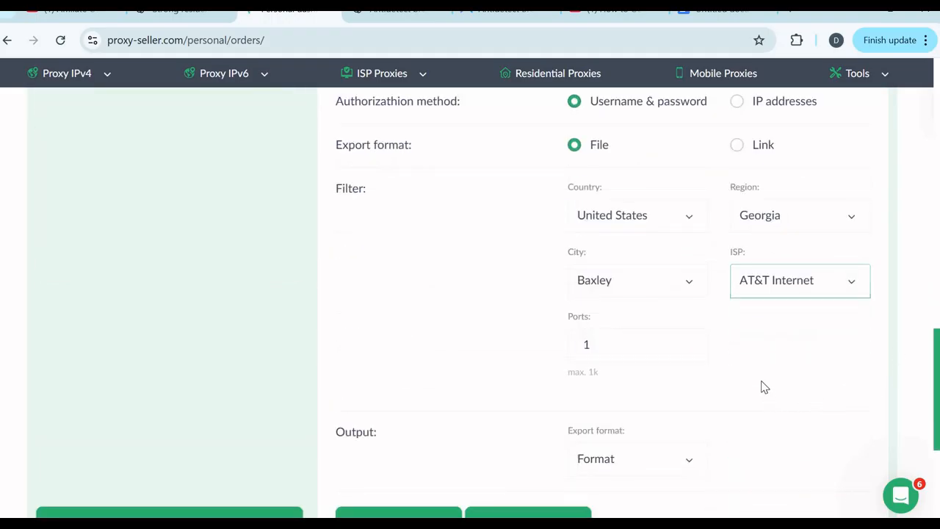
# Set the output's export format to login:password:ip:port.
pyautogui.scroll(2, 755, 389)
pyautogui.scroll(-3, 668, 409)
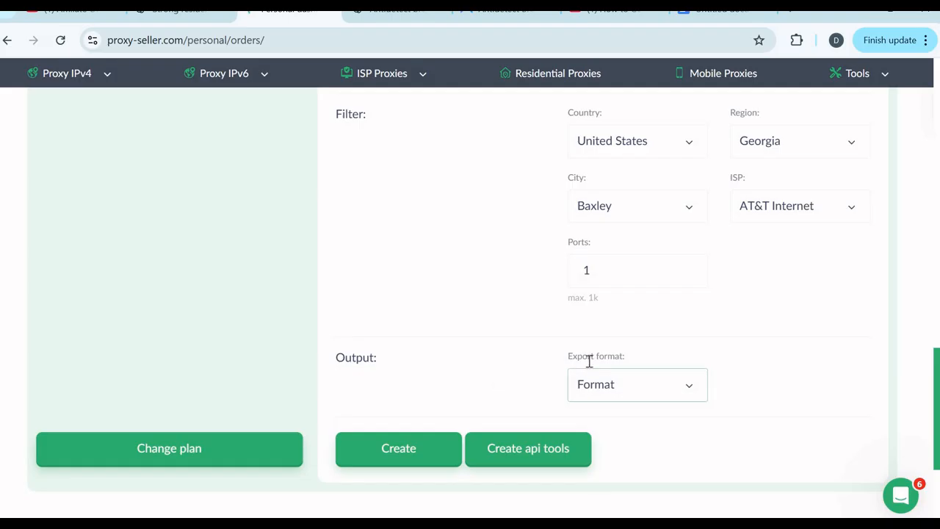
pyautogui.click(692, 394)
pyautogui.scroll(-2, 691, 394)
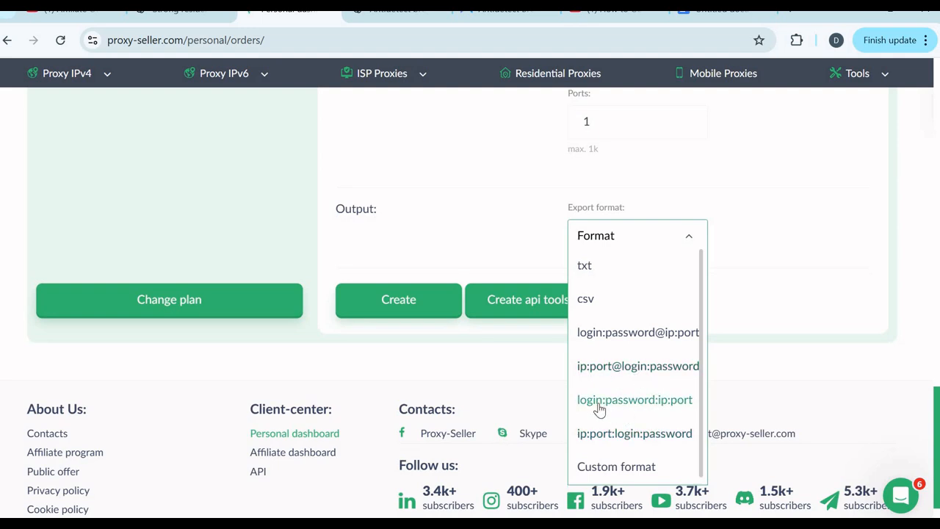
pyautogui.click(646, 404)
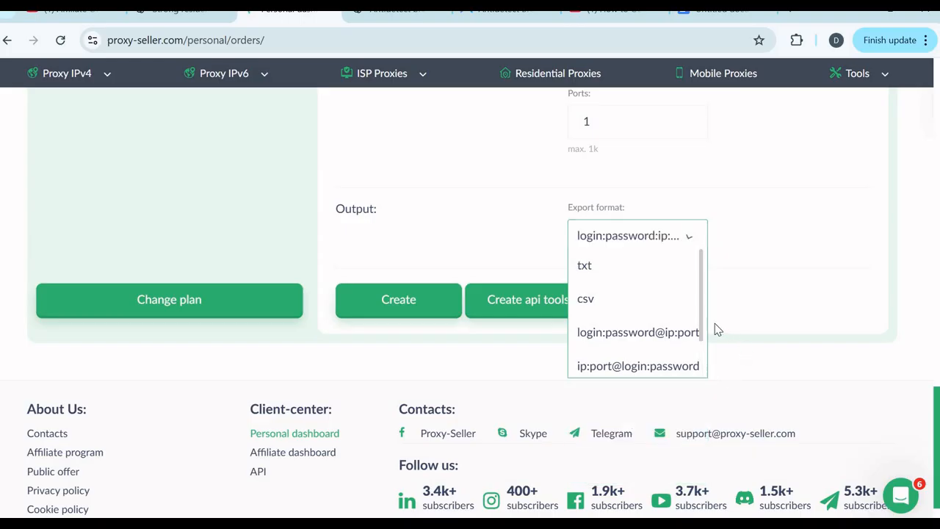
# Enter "Geogia" as the name of the proxy list.
pyautogui.scroll(9, 738, 297)
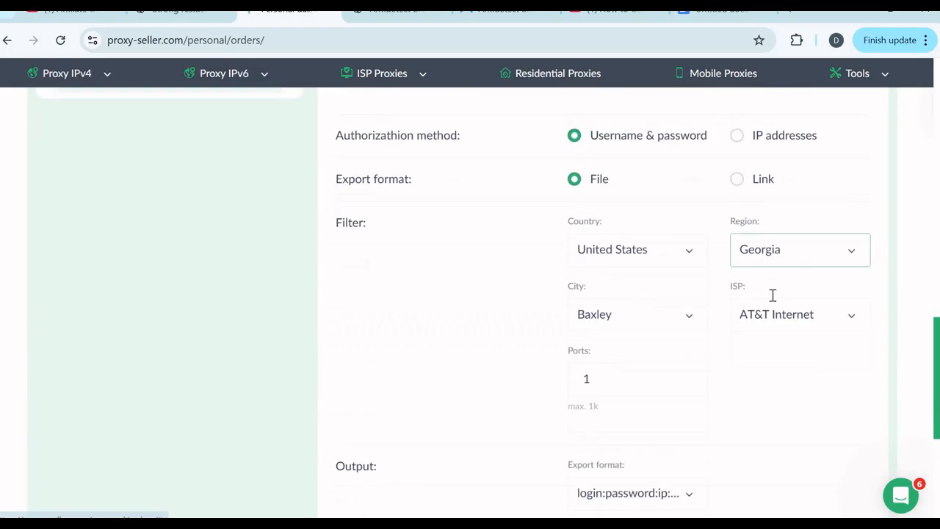
pyautogui.scroll(-2, 764, 321)
pyautogui.click(755, 294)
pyautogui.scroll(-2, 755, 294)
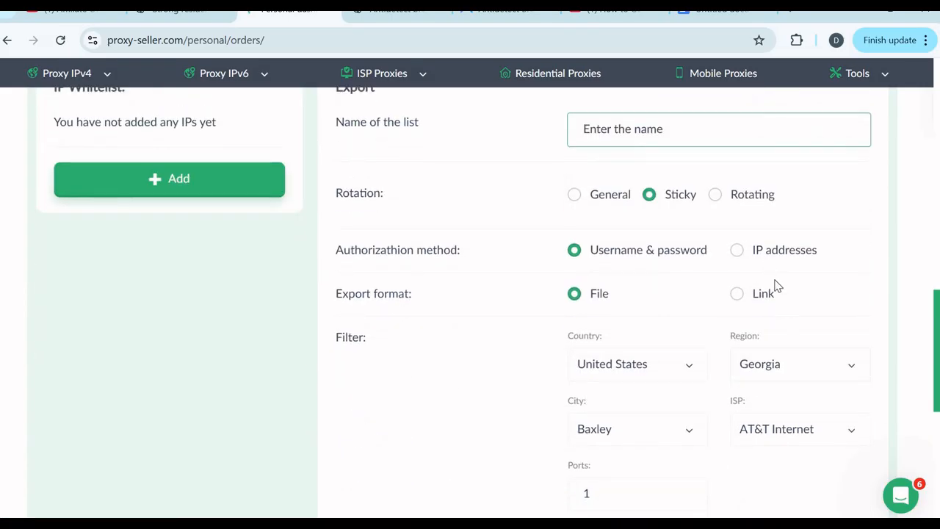
pyautogui.scroll(2, 846, 262)
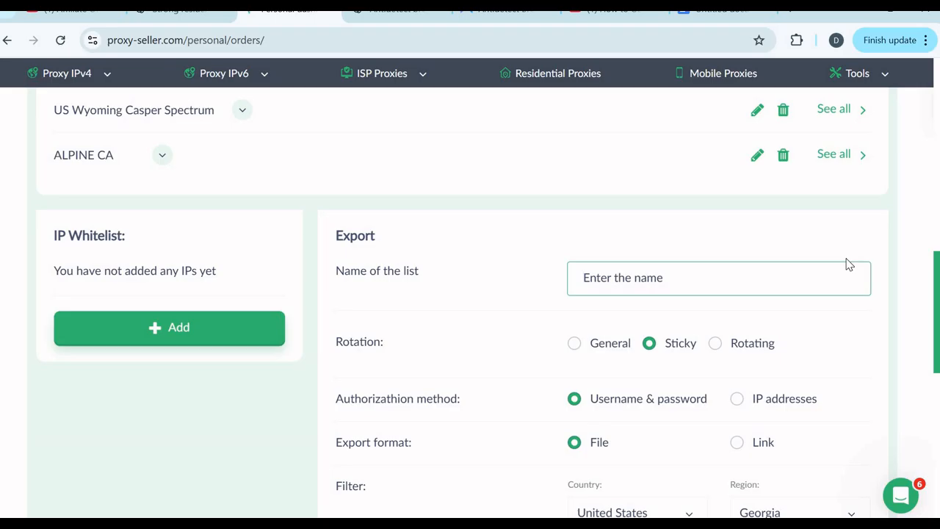
pyautogui.write('Geogia')
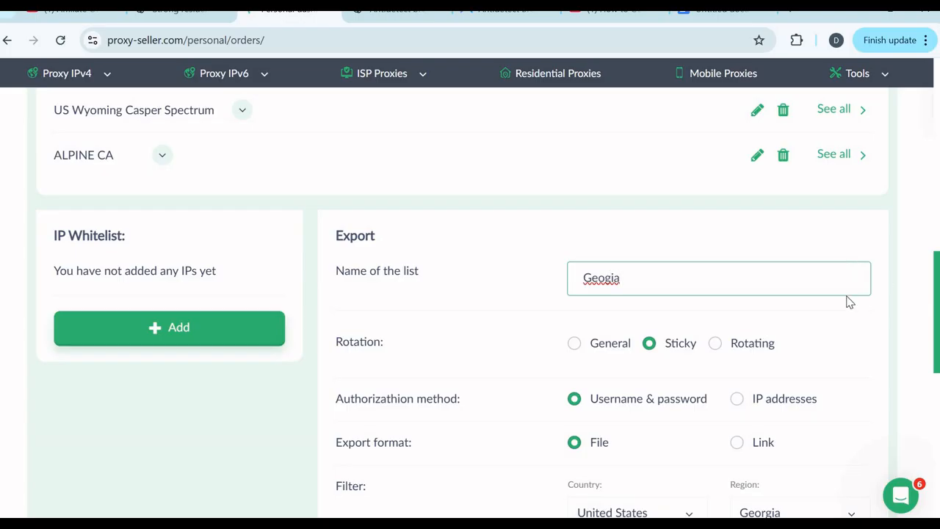
# Review the filter's city and ISP, and extend the list name with "B".
pyautogui.scroll(-4, 705, 294)
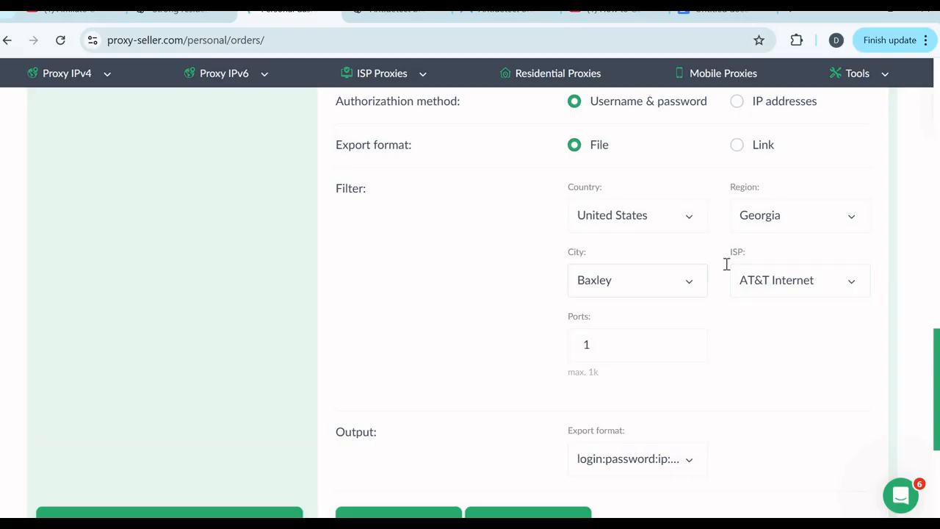
pyautogui.scroll(2, 723, 262)
pyautogui.scroll(2, 723, 263)
pyautogui.click(825, 271)
pyautogui.write('B')
# Create the proxy list from the export settings and check the existing proxy lists for it.
pyautogui.scroll(-8, 854, 317)
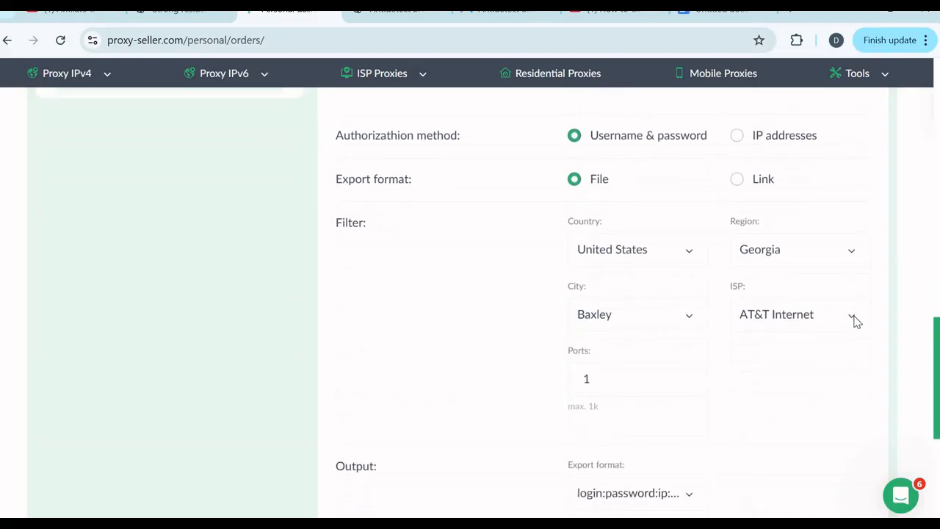
pyautogui.scroll(2, 854, 321)
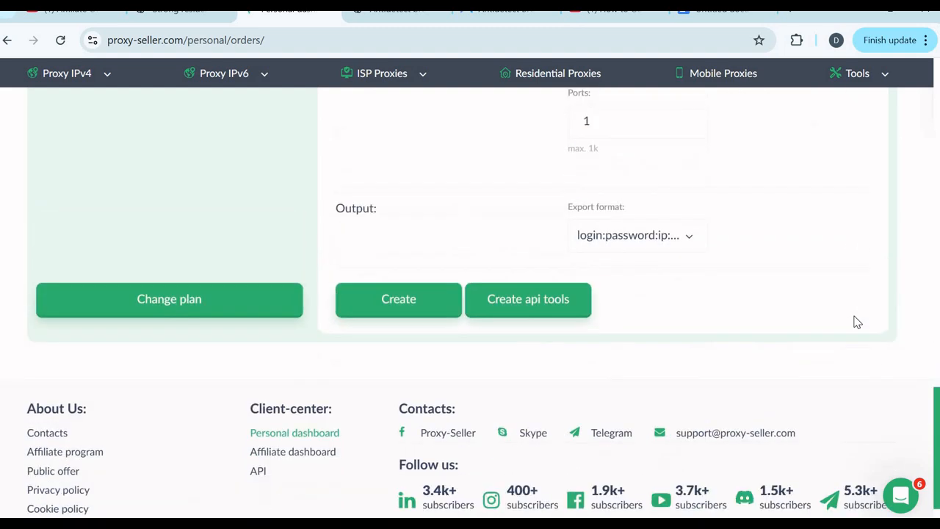
pyautogui.scroll(-1, 698, 241)
pyautogui.click(392, 304)
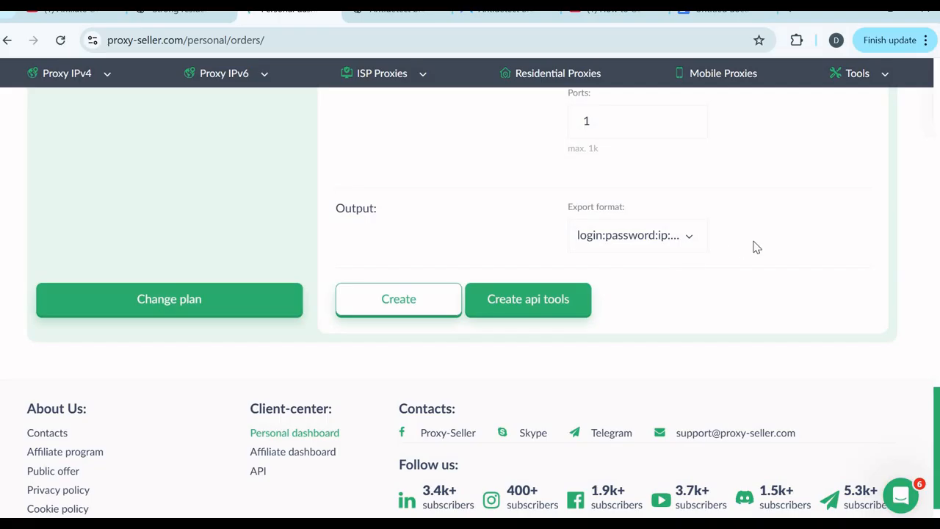
pyautogui.scroll(8, 730, 297)
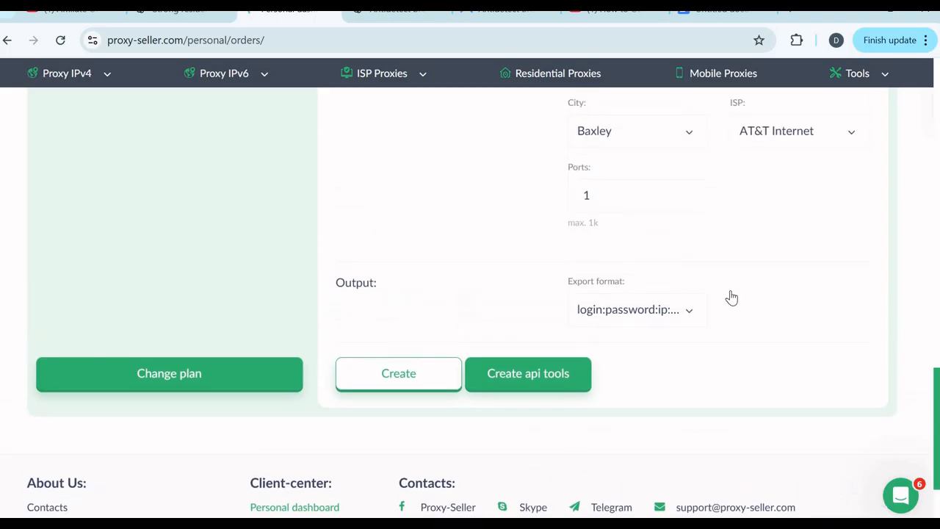
pyautogui.scroll(4, 712, 301)
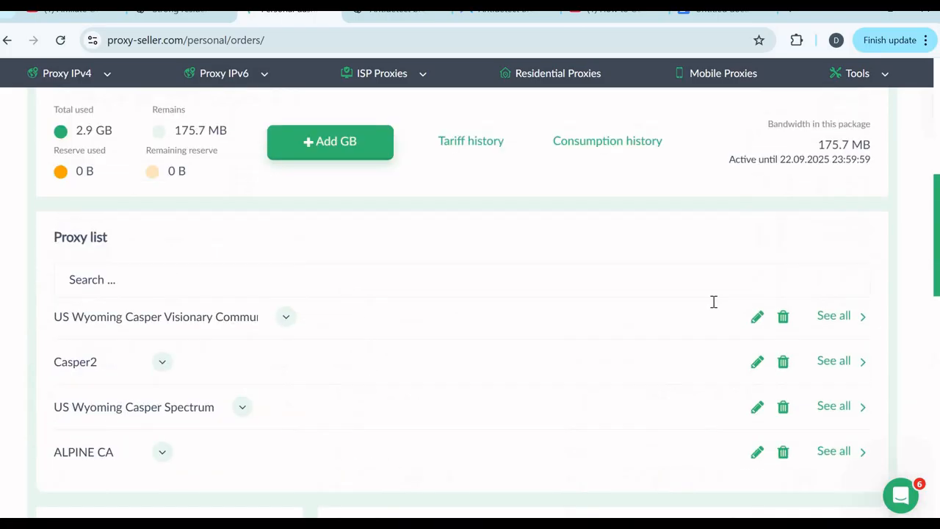
pyautogui.scroll(-11, 712, 309)
pyautogui.scroll(-2, 717, 305)
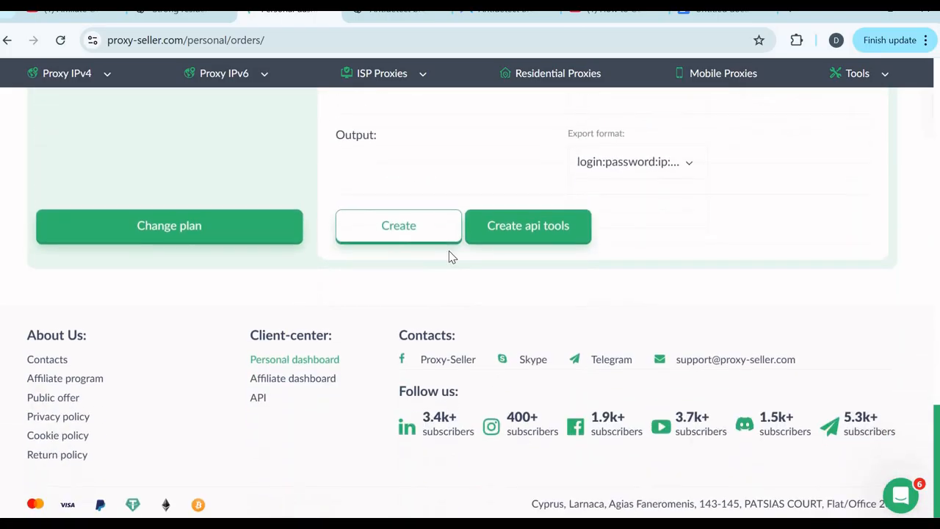
# Create the Geogia B proxy list and locate it among the existing proxy lists.
pyautogui.click(416, 238)
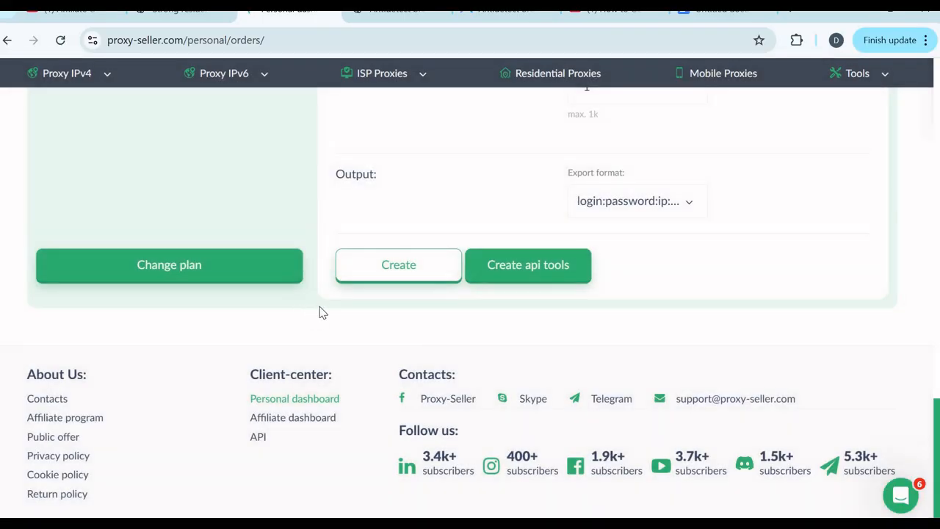
pyautogui.scroll(10, 331, 316)
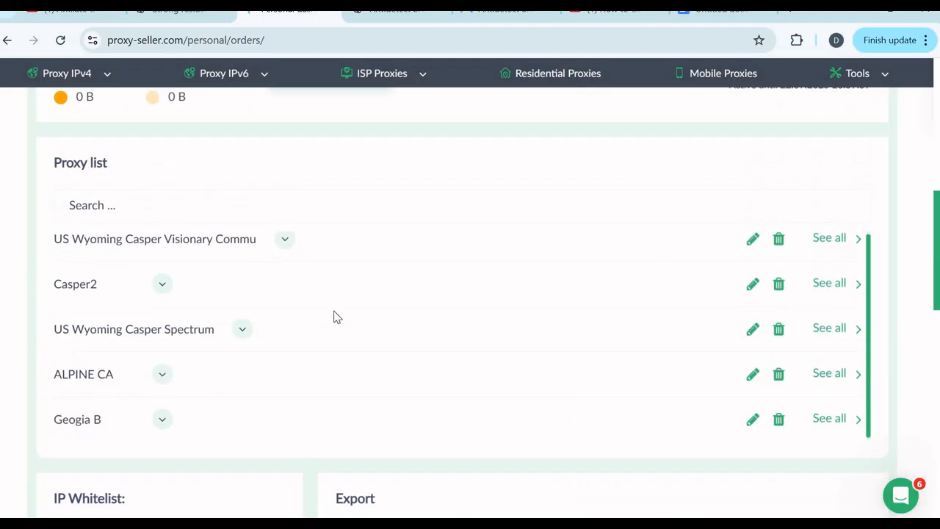
pyautogui.scroll(3, 333, 316)
pyautogui.scroll(-4, 347, 330)
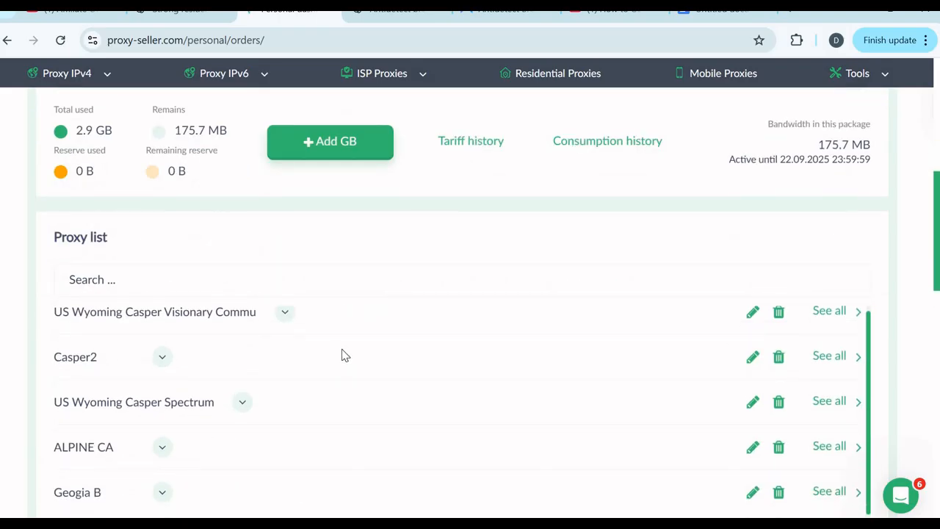
pyautogui.scroll(-2, 63, 285)
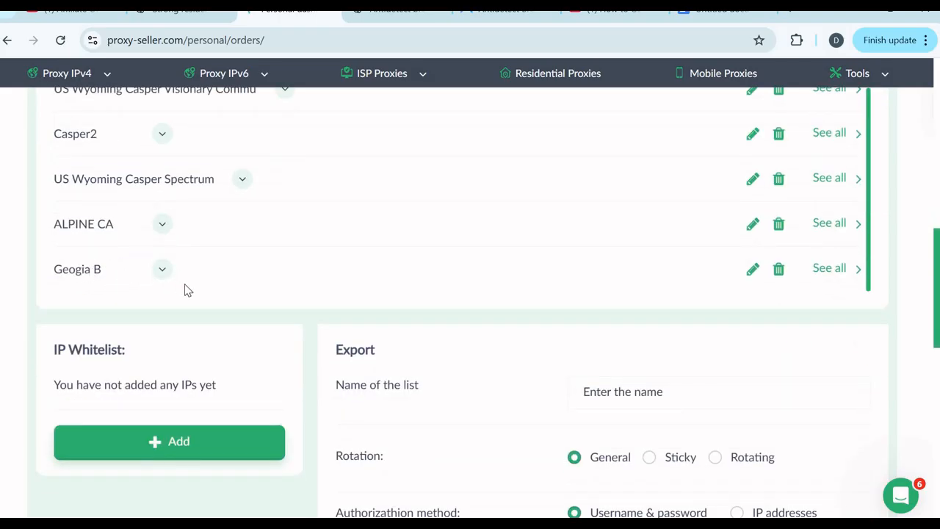
pyautogui.scroll(1, 126, 153)
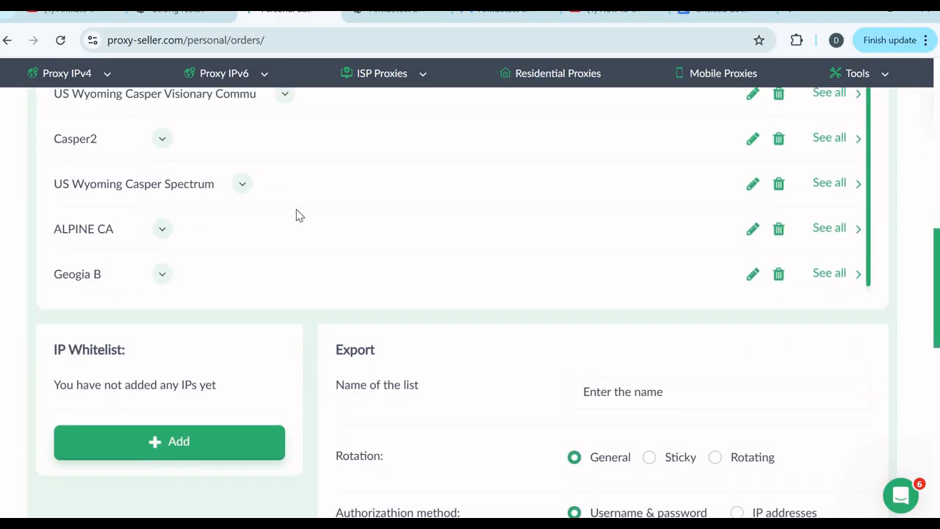
pyautogui.scroll(1, 147, 180)
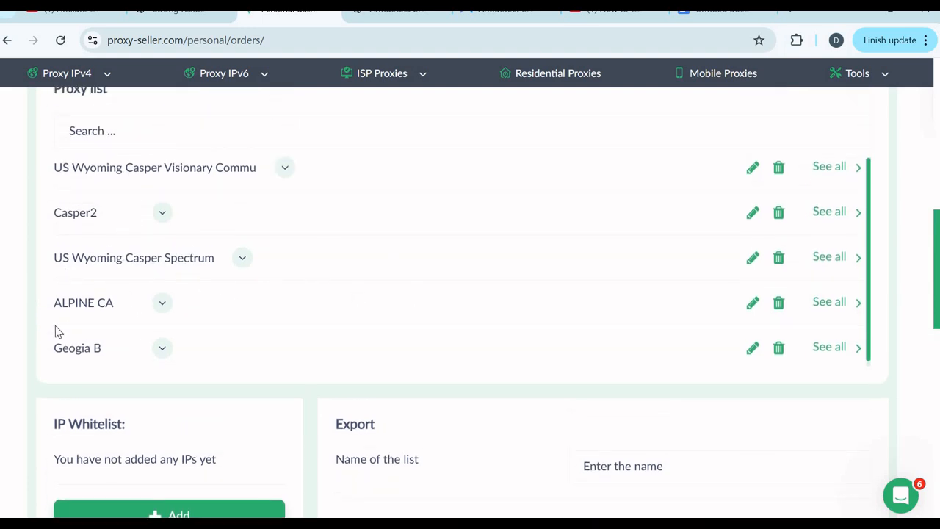
pyautogui.scroll(-1, 102, 354)
pyautogui.scroll(-1, 220, 279)
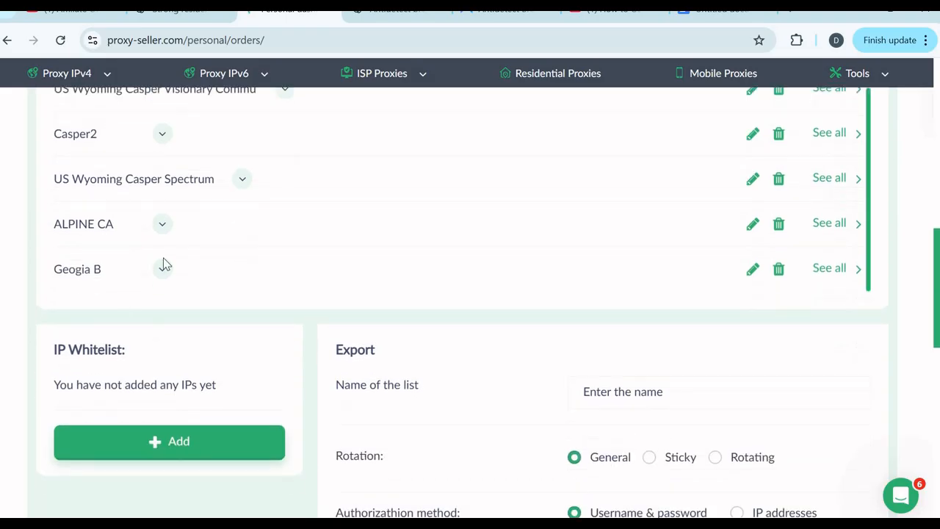
# Expand the Geogia B list's details, download its proxy file and open the file in Notepad.
pyautogui.click(163, 272)
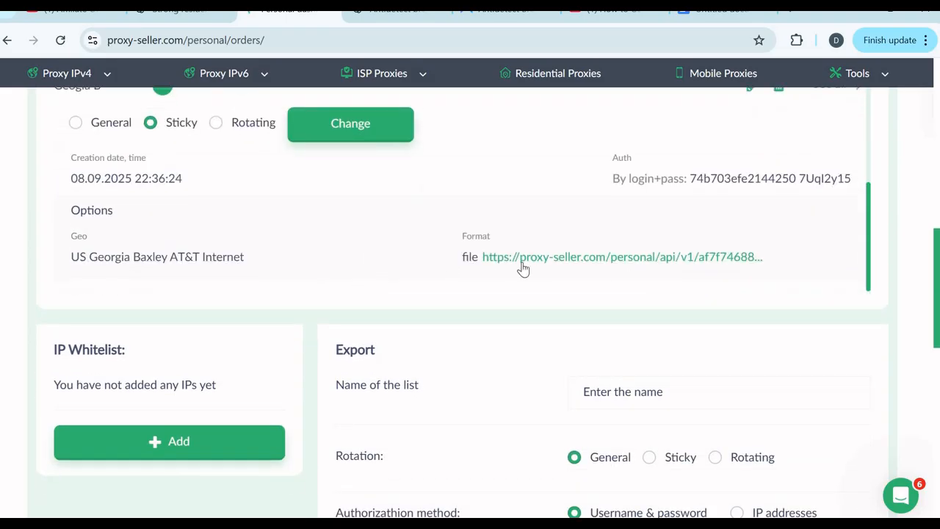
pyautogui.click(619, 259)
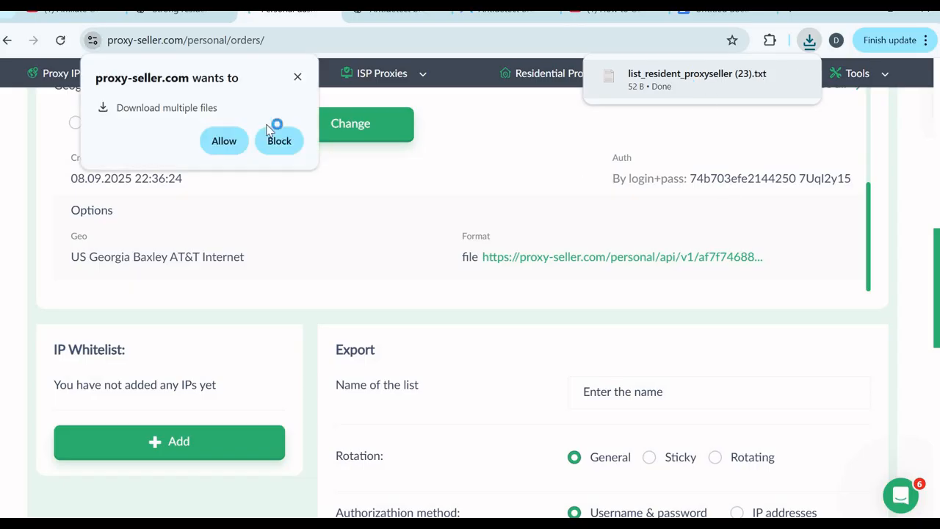
pyautogui.click(225, 140)
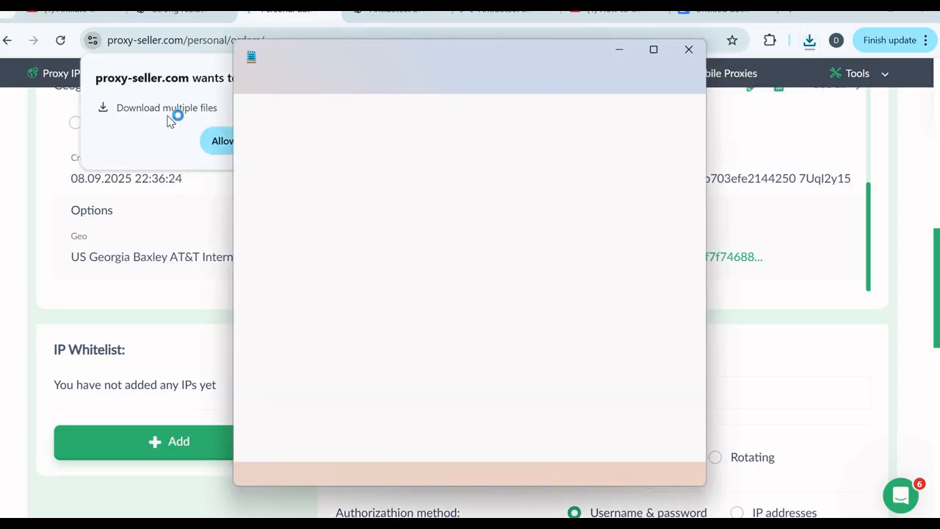
pyautogui.click(278, 143)
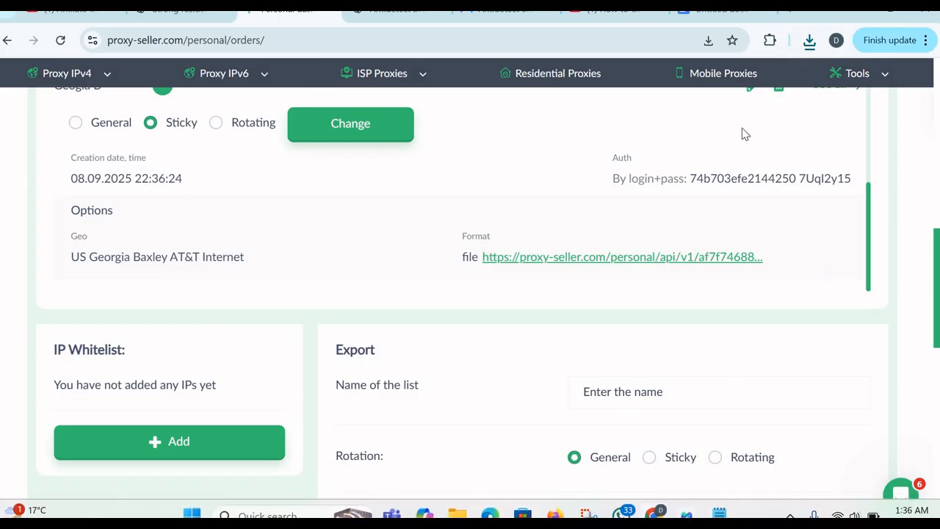
pyautogui.click(809, 41)
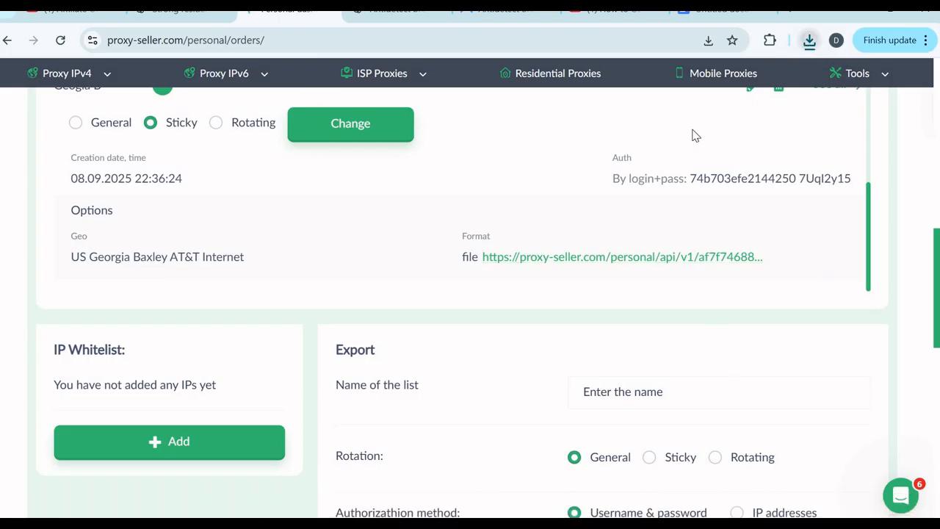
pyautogui.click(671, 108)
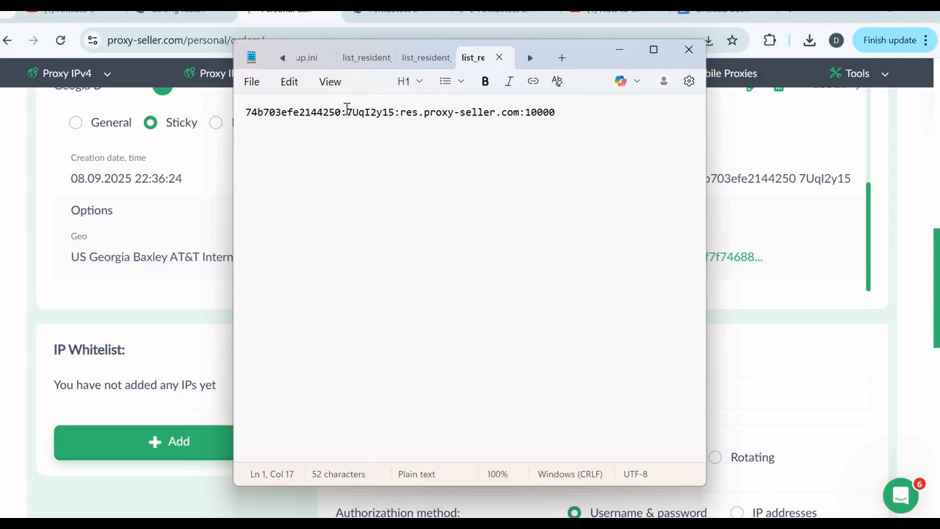
# Highlight the login part of the proxy line up to its colon separator.
pyautogui.press('Delete')
pyautogui.write(':')
pyautogui.hotkey('shift', 'Left')
pyautogui.hotkey('shift', 'Left')
pyautogui.hotkey('shift', 'Left')
pyautogui.hotkey('shift', 'Left')
pyautogui.hotkey('shift', 'Left')
pyautogui.hotkey('shift', 'Left')
pyautogui.hotkey('shift', 'Left')
pyautogui.hotkey('shift', 'Left')
pyautogui.hotkey('shift', 'Left')
pyautogui.hotkey('shift', 'Left')
pyautogui.hotkey('shift', 'Left')
pyautogui.hotkey('shift', 'Left')
pyautogui.hotkey('shift', 'Left')
pyautogui.hotkey('shift', 'Left')
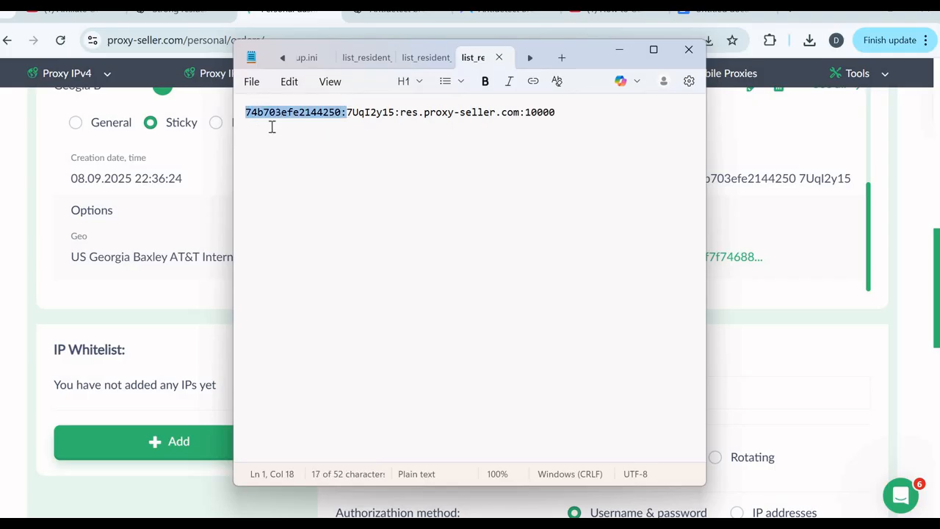
# Highlight the password part of the proxy line, between the first and second colons.
pyautogui.press('Right')
pyautogui.hotkey('shift', 'Right')
pyautogui.hotkey('shift', 'Right')
pyautogui.hotkey('shift', 'Right')
pyautogui.hotkey('shift', 'Right')
pyautogui.hotkey('shift', 'Right')
pyautogui.hotkey('shift', 'Right')
pyautogui.hotkey('shift', 'Right')
pyautogui.hotkey('shift', 'Right')
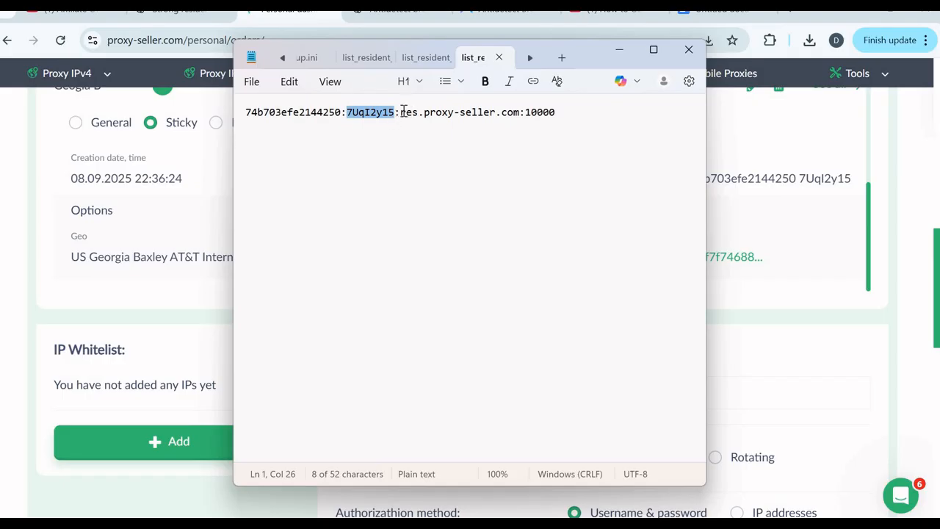
# Highlight the host res.proxy-seller.com and the port 10000 in the proxy line, and return to the browser.
pyautogui.press('Right')
pyautogui.press('Delete')
pyautogui.write(':')
pyautogui.moveTo(475, 117); pyautogui.dragTo(523, 112)
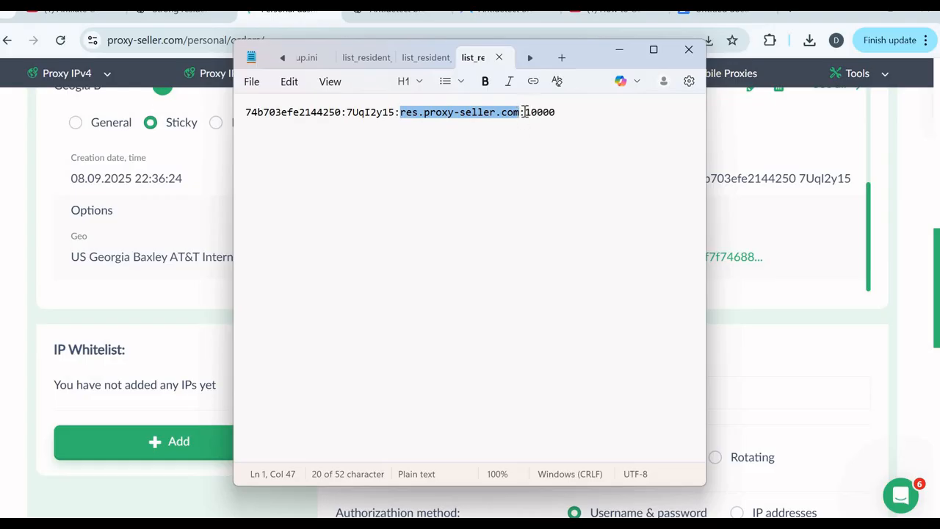
pyautogui.moveTo(526, 112); pyautogui.dragTo(848, 116)
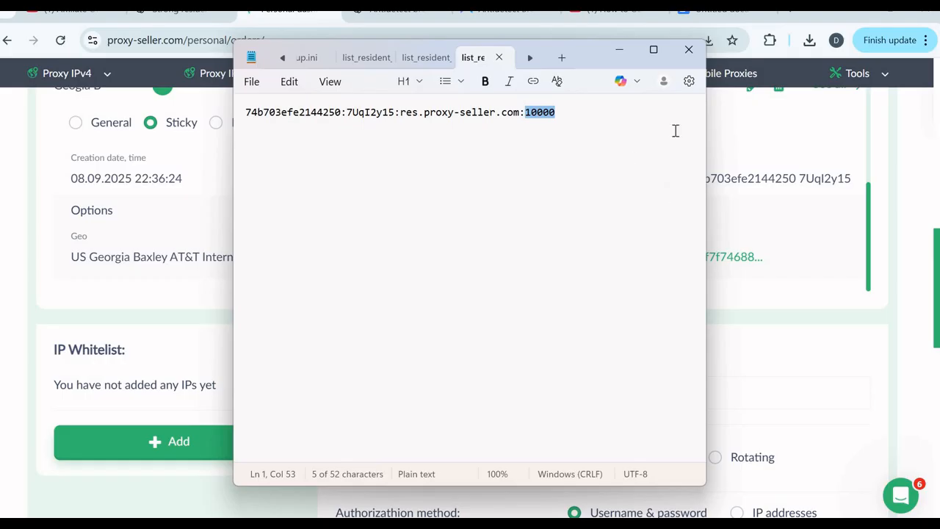
pyautogui.click(731, 128)
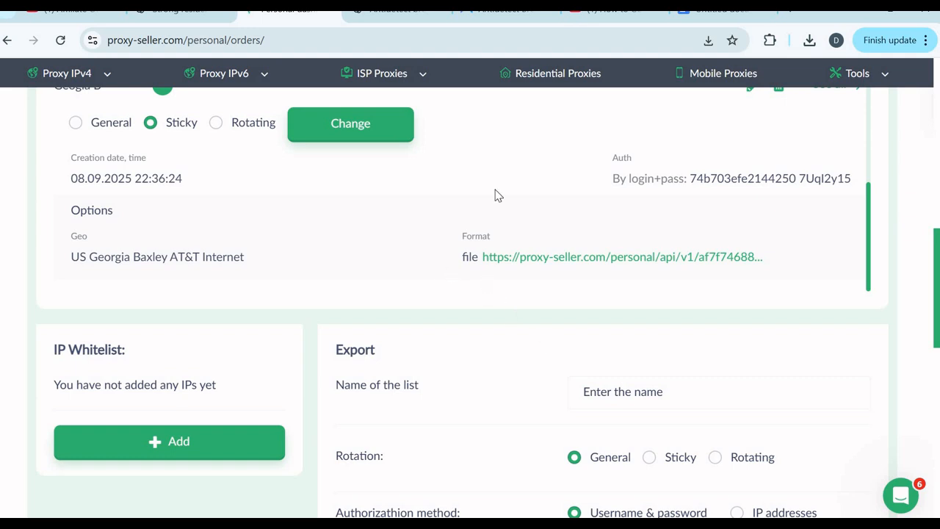
# Switch to the ChatGPT conversation about antidetect browsers and read the definition and key features.
pyautogui.click(395, 21)
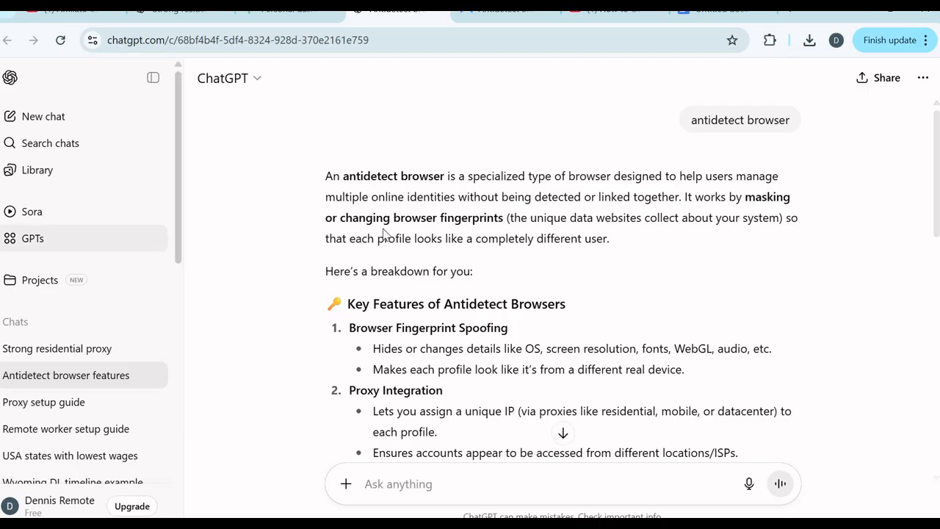
pyautogui.scroll(-1, 377, 238)
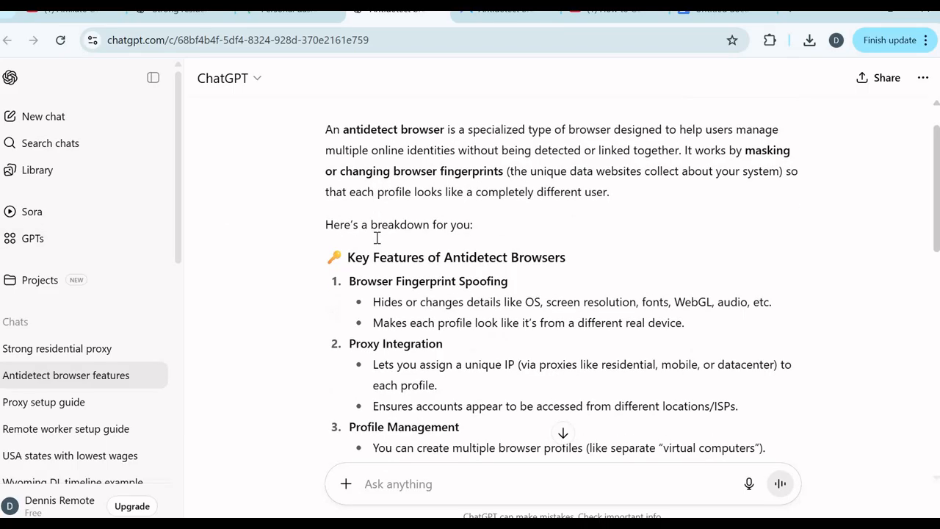
pyautogui.scroll(1, 375, 236)
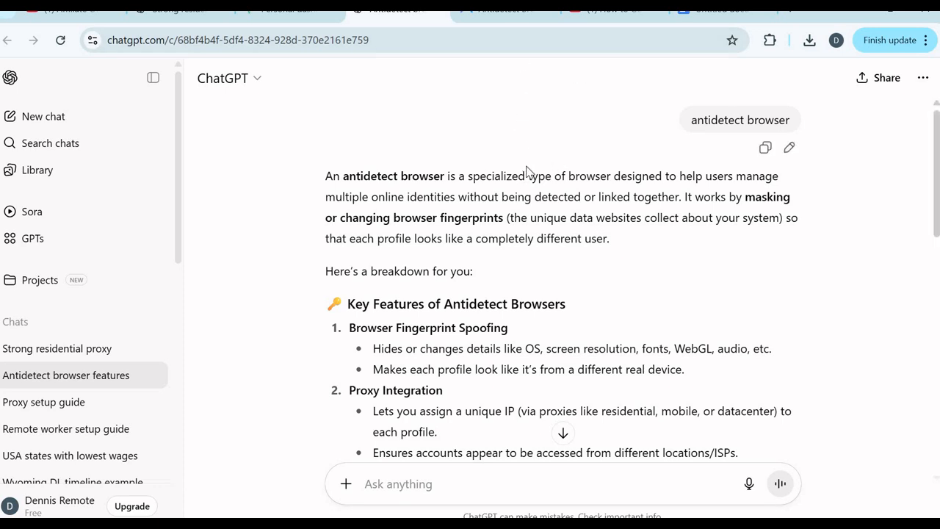
pyautogui.scroll(-3, 525, 170)
pyautogui.scroll(3, 528, 172)
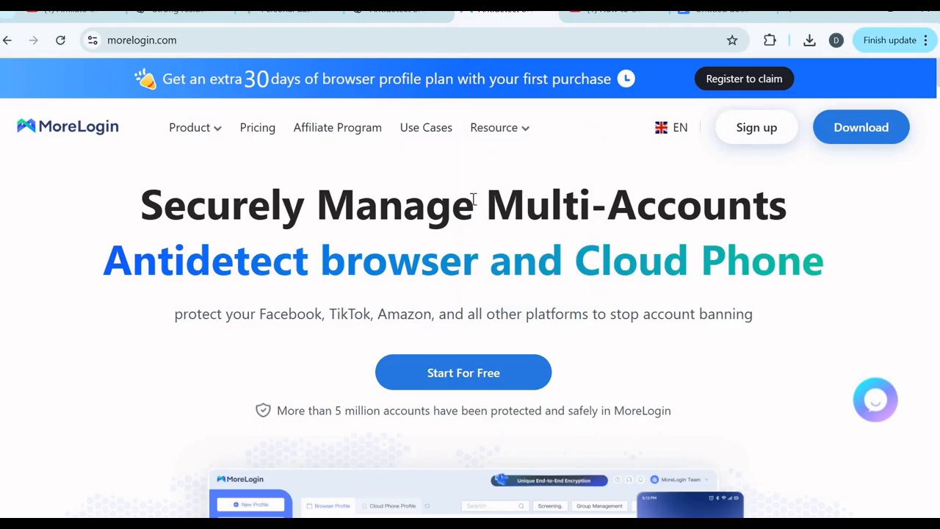
# Look through the MoreLogin homepage from the headline down to the Try Free Trial section.
pyautogui.scroll(-15, 702, 196)
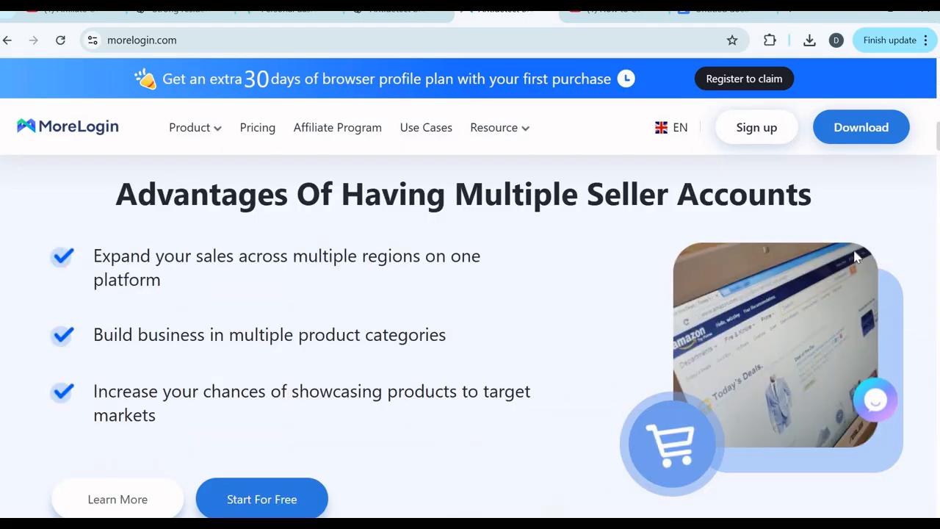
pyautogui.scroll(-10, 815, 269)
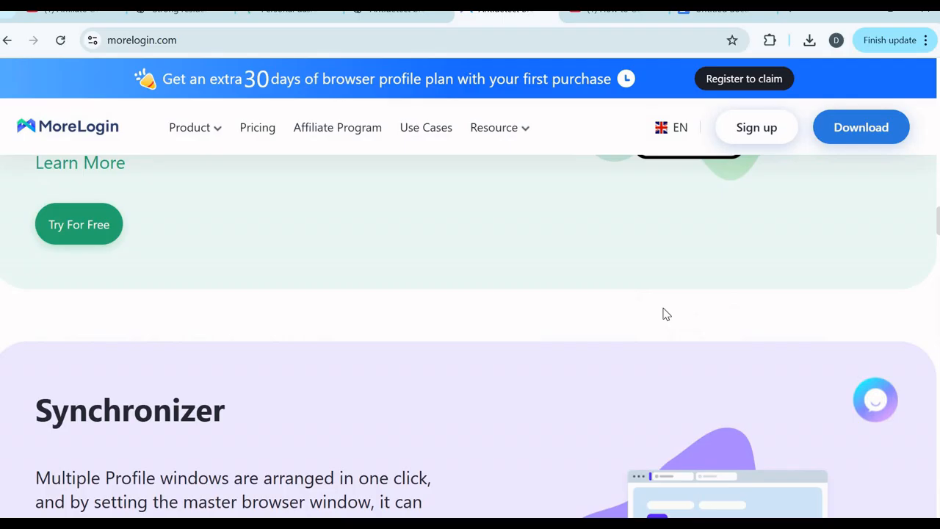
pyautogui.scroll(-10, 666, 314)
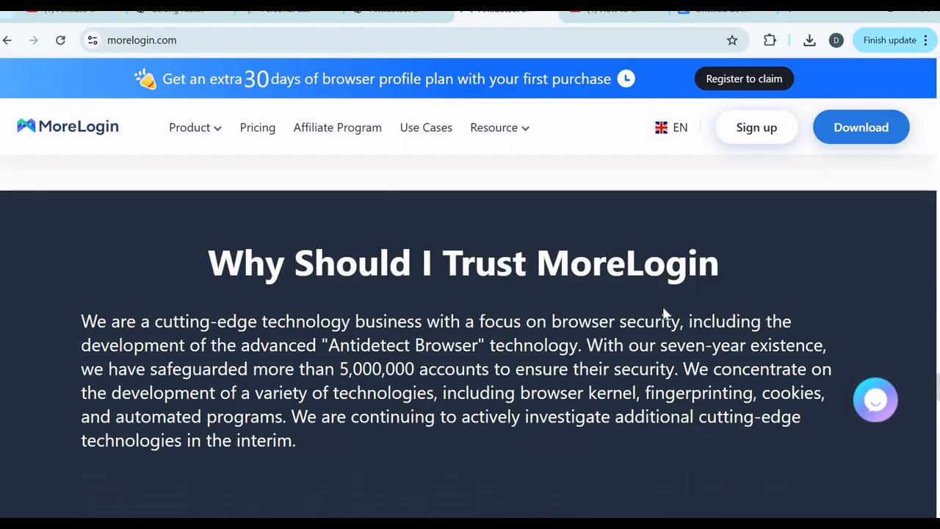
pyautogui.scroll(-15, 664, 315)
pyautogui.scroll(3, 665, 314)
pyautogui.scroll(5, 663, 314)
pyautogui.scroll(-3, 663, 312)
pyautogui.scroll(1, 414, 321)
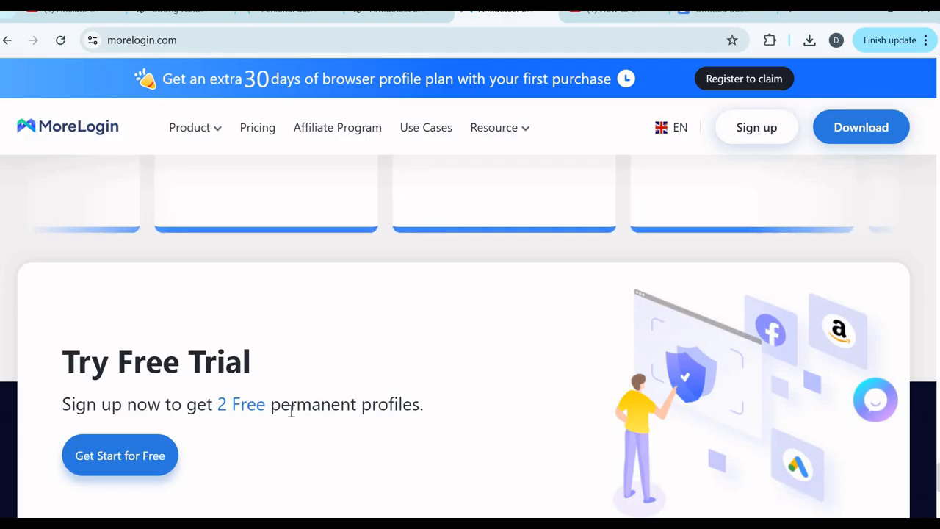
# Highlight the free trial section's sign-up offer of 2 free permanent profiles, then clear the highlight.
pyautogui.moveTo(422, 403); pyautogui.dragTo(126, 405)
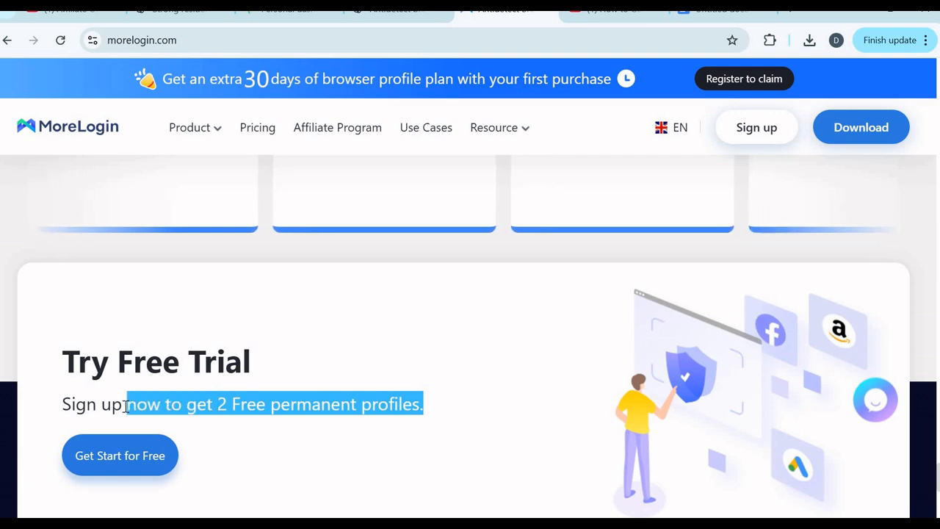
pyautogui.click(290, 376)
pyautogui.moveTo(424, 404); pyautogui.dragTo(95, 407)
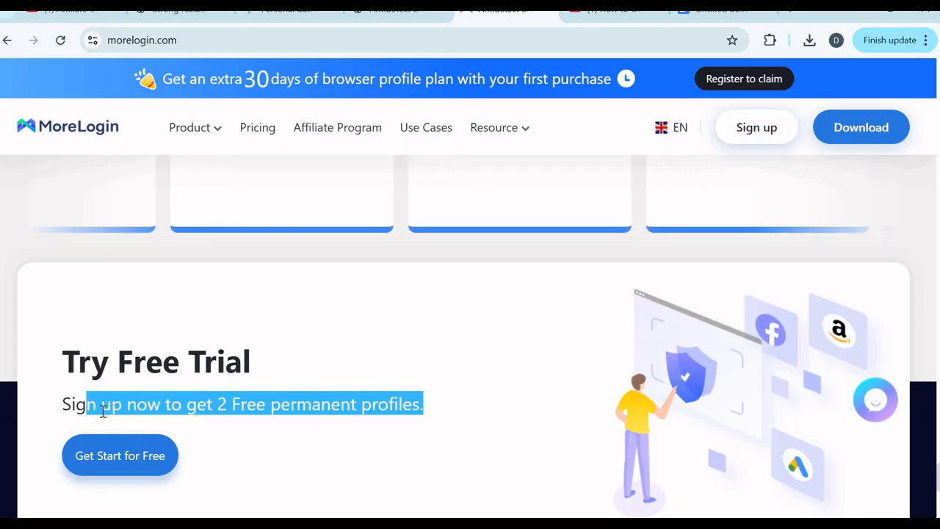
pyautogui.click(621, 352)
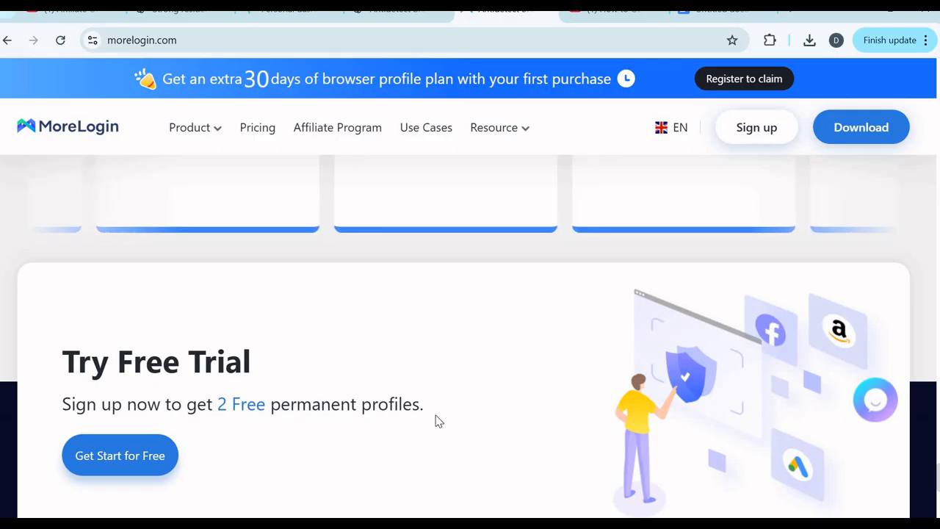
pyautogui.moveTo(423, 406); pyautogui.dragTo(267, 405)
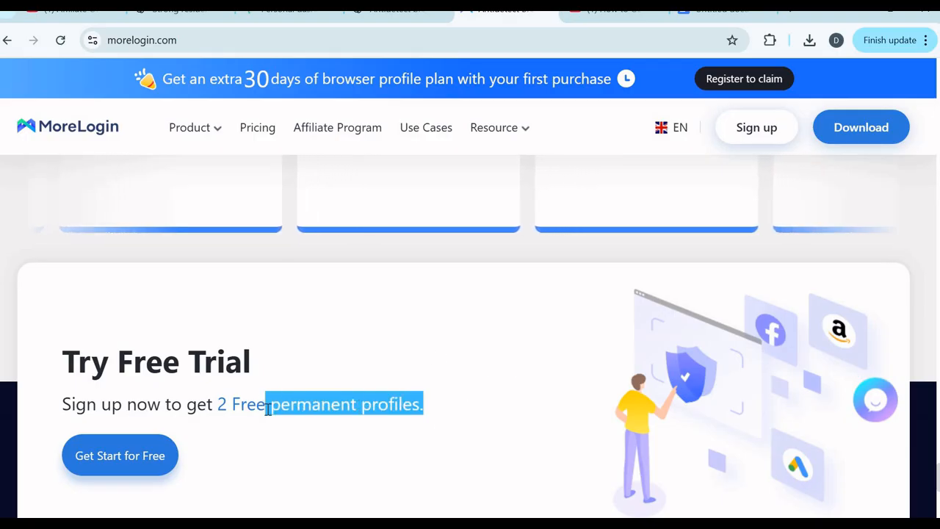
pyautogui.click(311, 412)
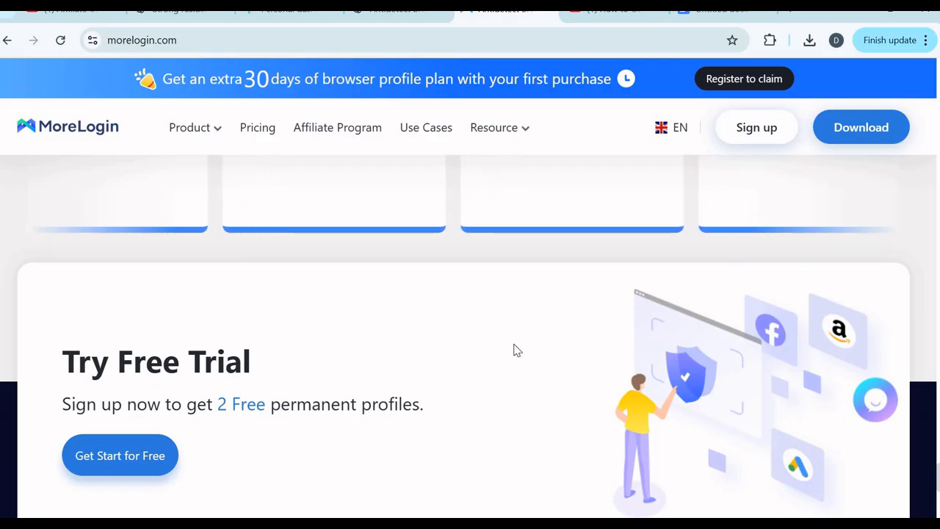
# Leave the MoreLogin homepage's trial and review sections and switch to the MoreLogin desktop app.
pyautogui.scroll(-2, 553, 350)
pyautogui.scroll(2, 556, 271)
pyautogui.scroll(4, 443, 342)
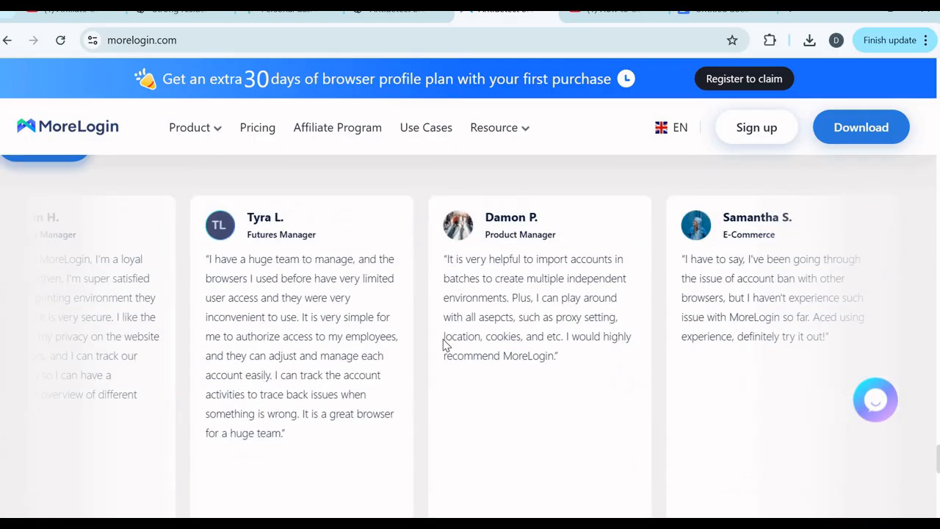
pyautogui.scroll(-3, 340, 398)
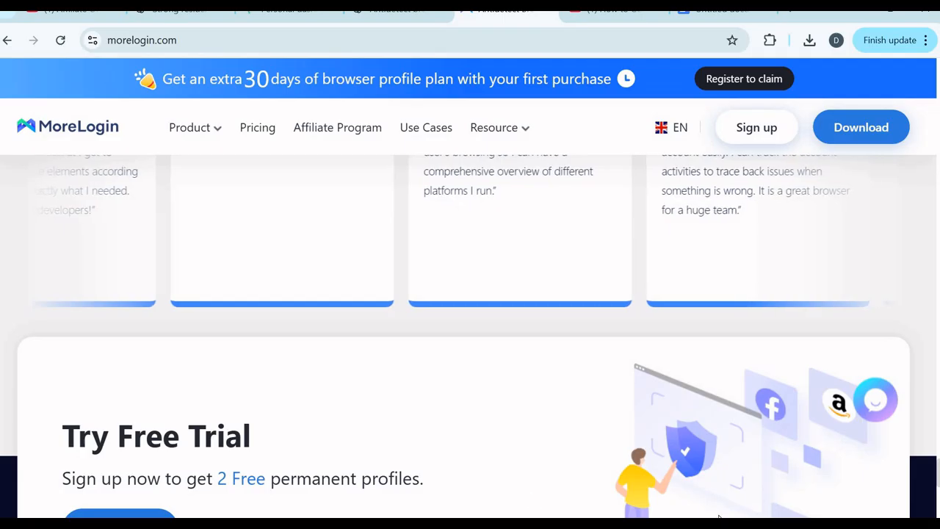
pyautogui.moveTo(669, 500)
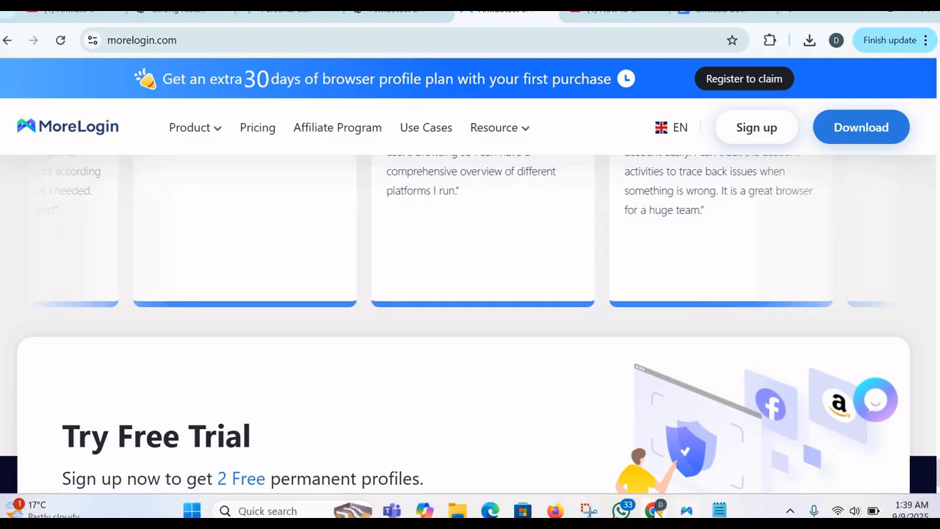
pyautogui.click(687, 511)
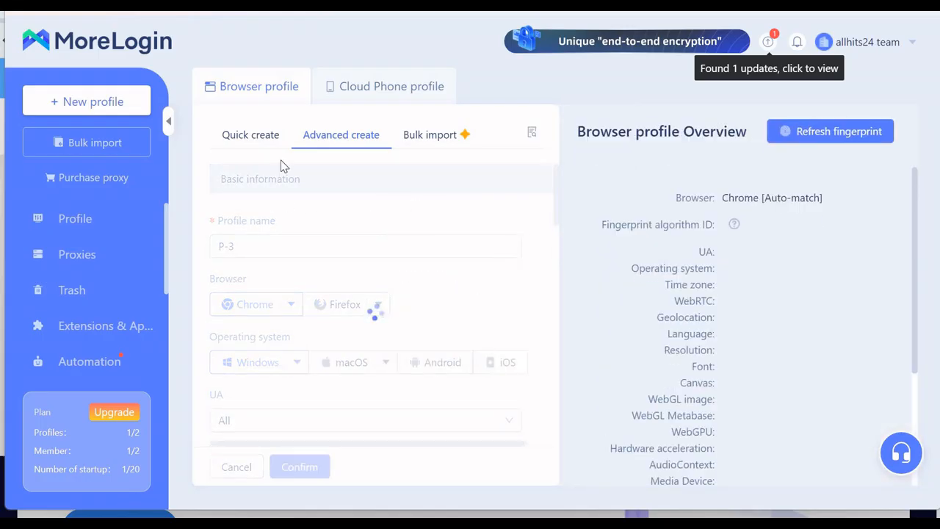
pyautogui.click(254, 142)
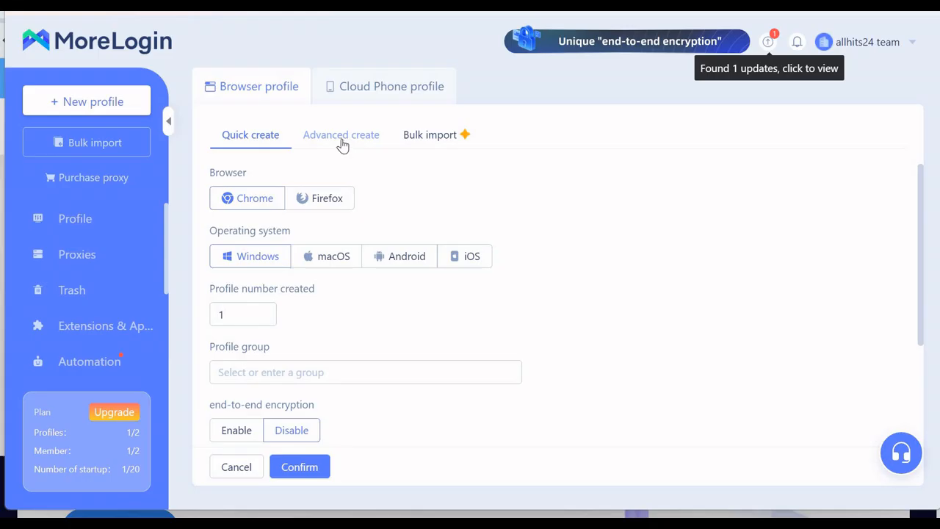
pyautogui.click(342, 140)
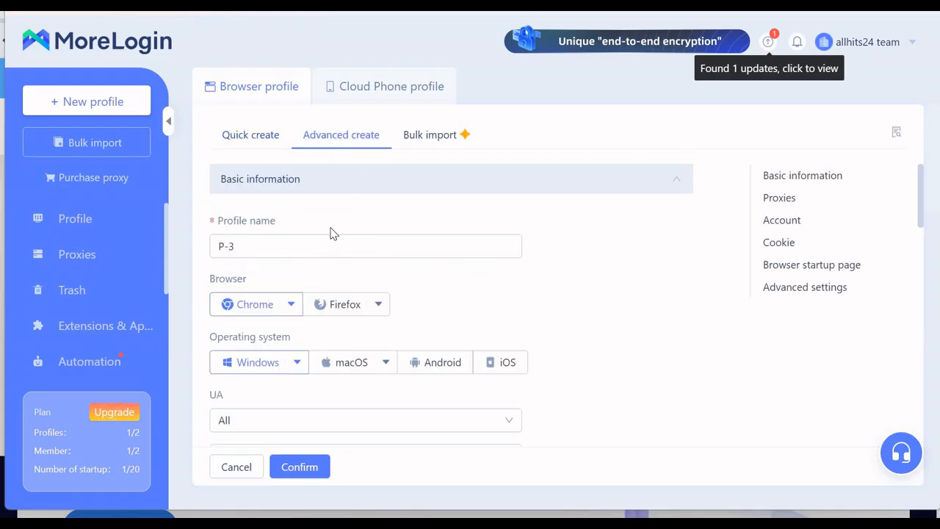
pyautogui.scroll(-1, 298, 235)
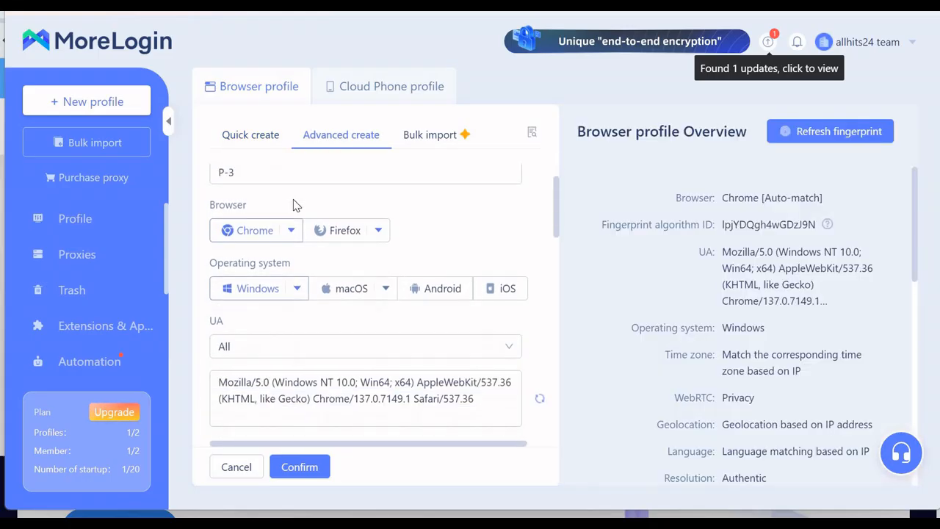
pyautogui.scroll(1, 277, 240)
pyautogui.press('Tab')
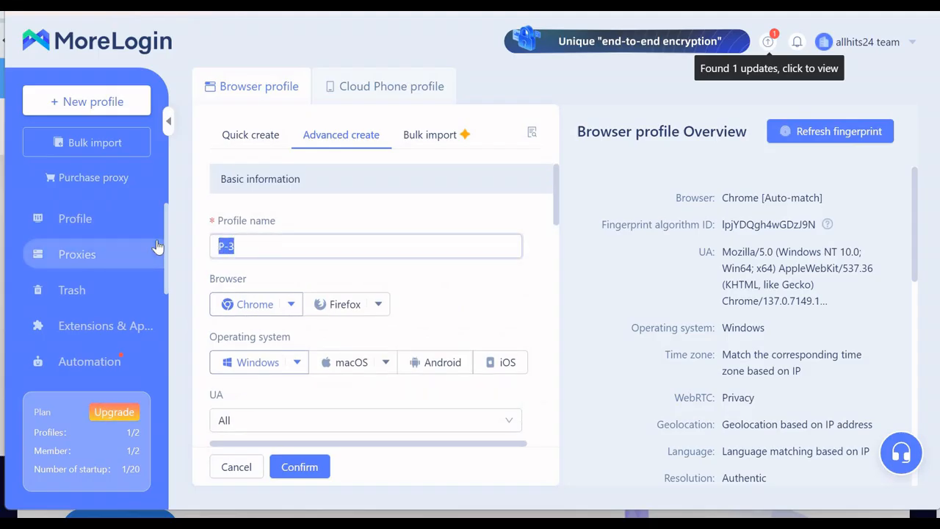
pyautogui.write('G')
pyautogui.press('BackSpace')
pyautogui.write('eogia B')
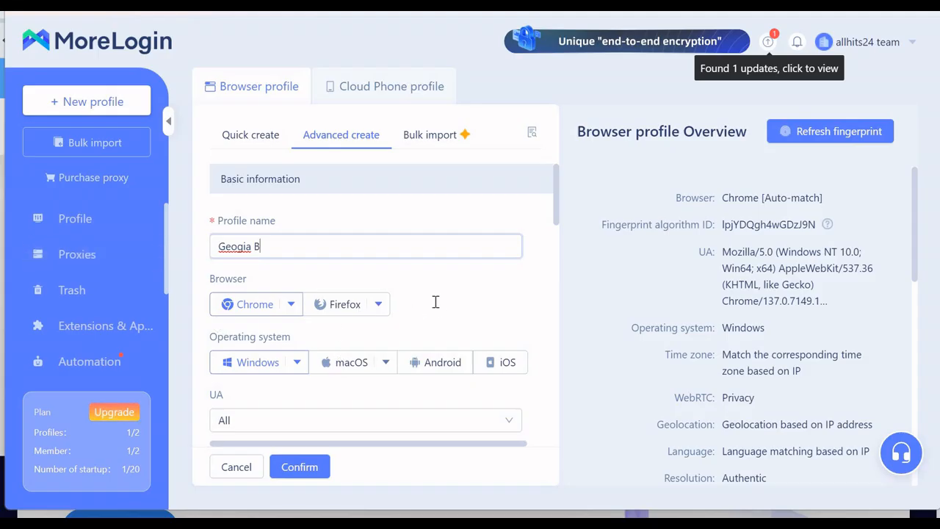
# Set the new profile's proxy type to Socks5, keeping IP2Location as the IP query channel.
pyautogui.scroll(-2, 307, 251)
pyautogui.scroll(2, 264, 321)
pyautogui.scroll(-1, 281, 317)
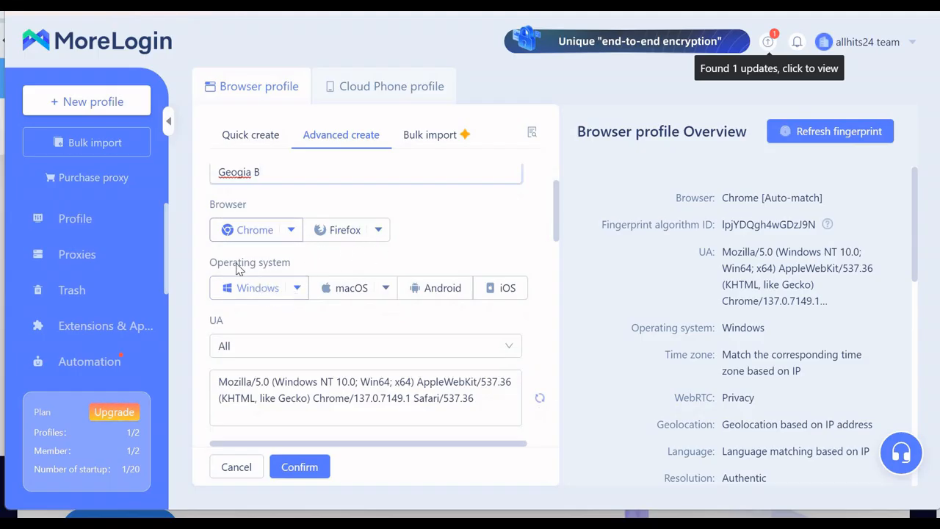
pyautogui.scroll(-1, 284, 273)
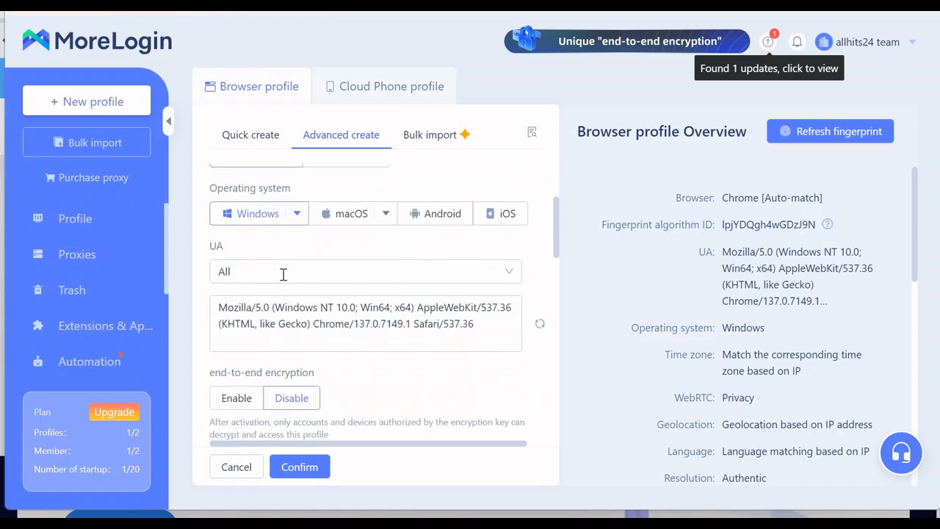
pyautogui.scroll(-2, 304, 285)
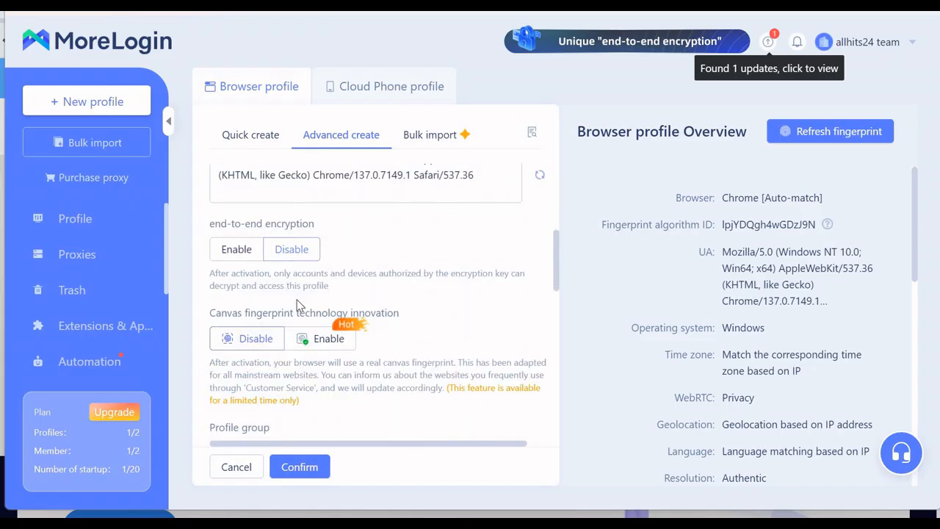
pyautogui.scroll(-1, 298, 305)
pyautogui.scroll(-1, 296, 305)
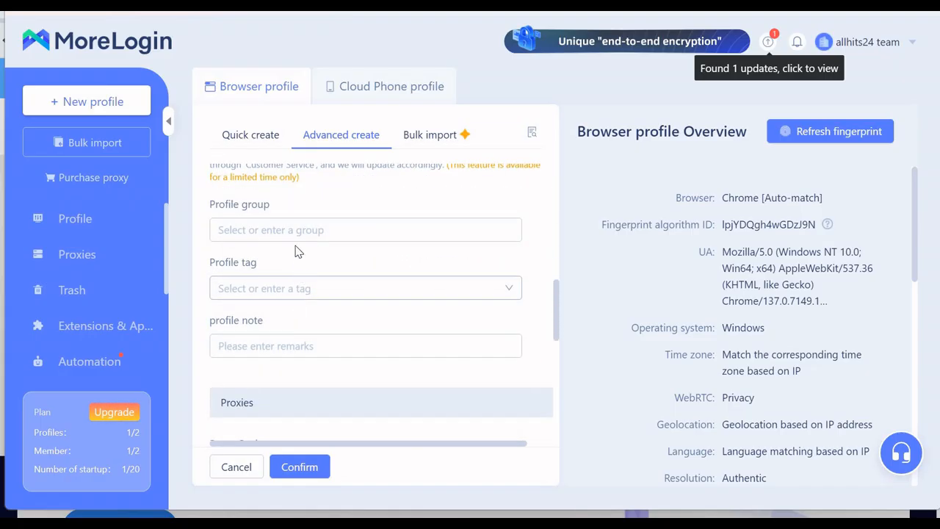
pyautogui.scroll(-3, 301, 264)
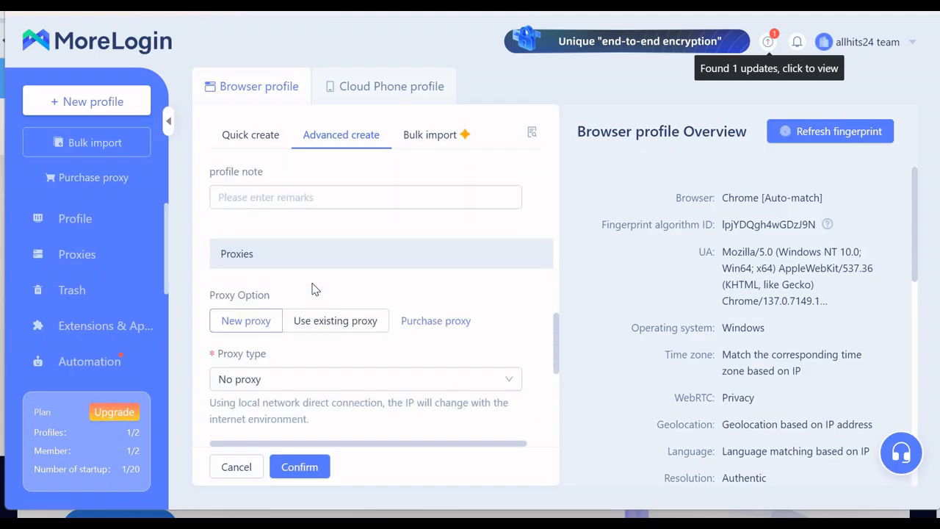
pyautogui.scroll(-1, 310, 290)
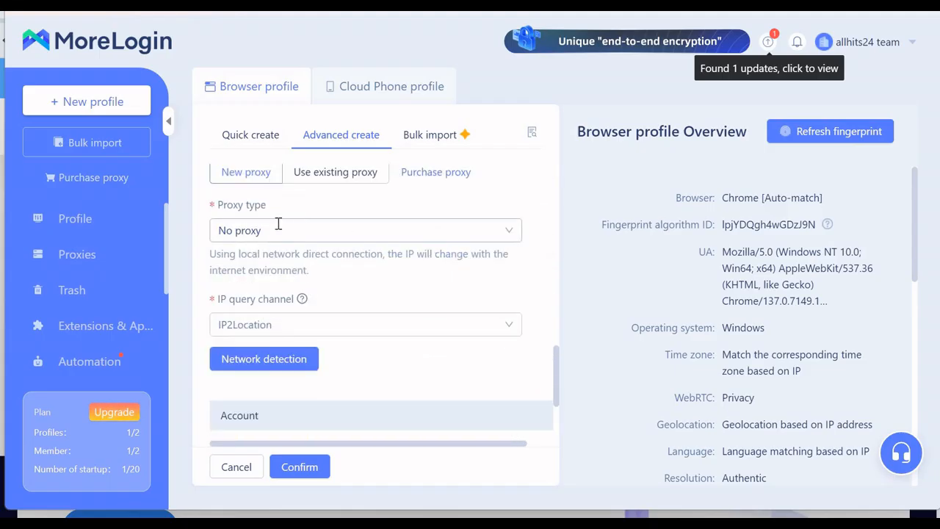
pyautogui.click(503, 231)
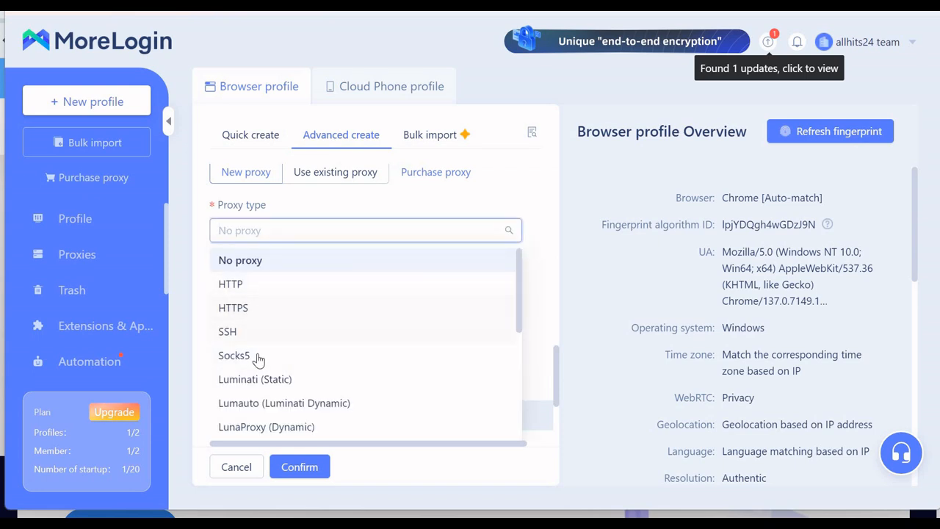
pyautogui.press('Return')
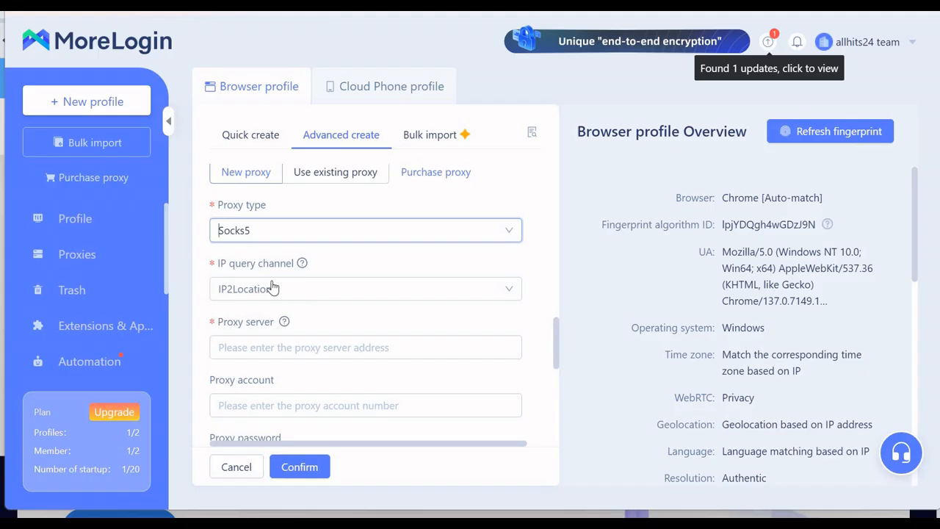
pyautogui.click(502, 293)
pyautogui.click(616, 286)
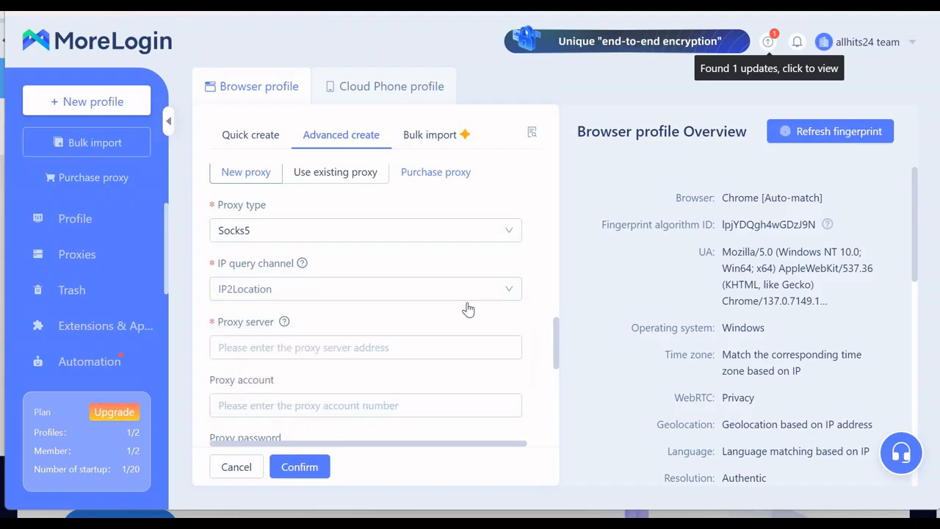
# Switch to the downloaded proxy list in Notepad and copy the host res.proxy-seller.com.
pyautogui.scroll(-2, 441, 294)
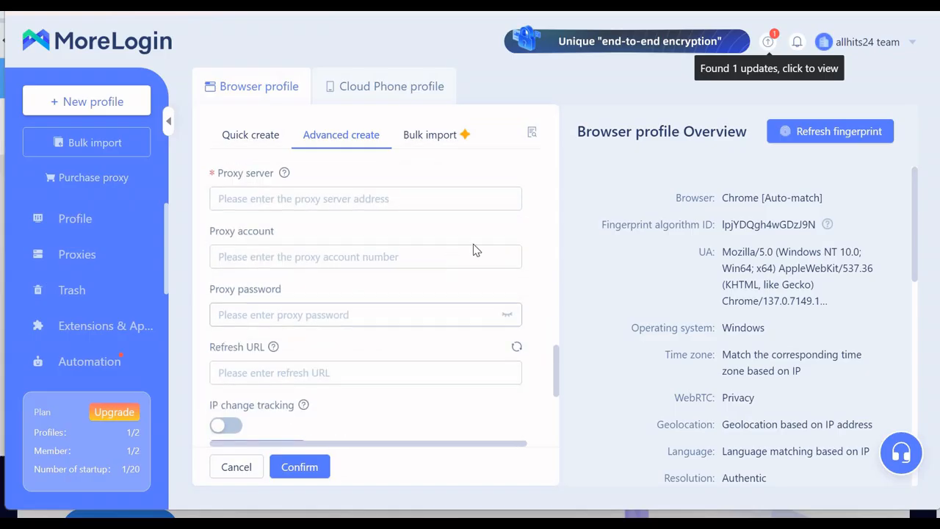
pyautogui.scroll(2, 423, 289)
pyautogui.click(305, 347)
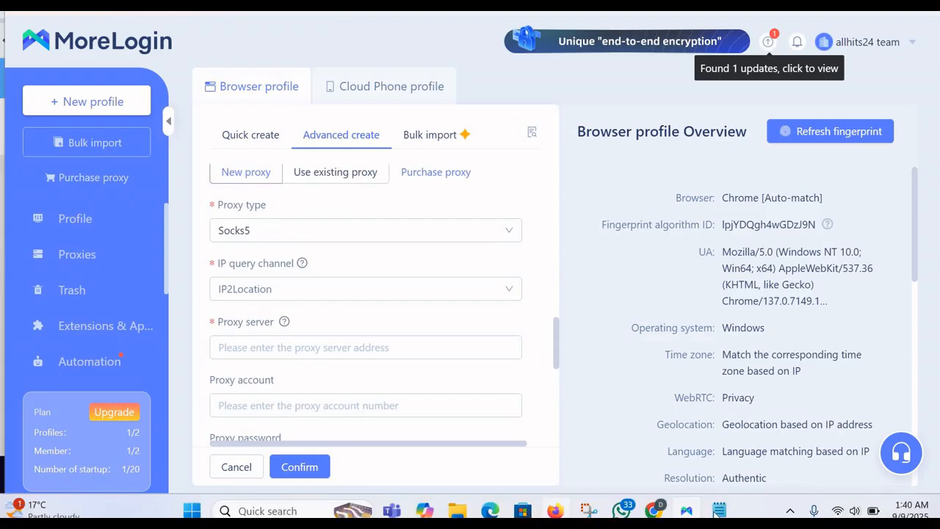
pyautogui.click(718, 512)
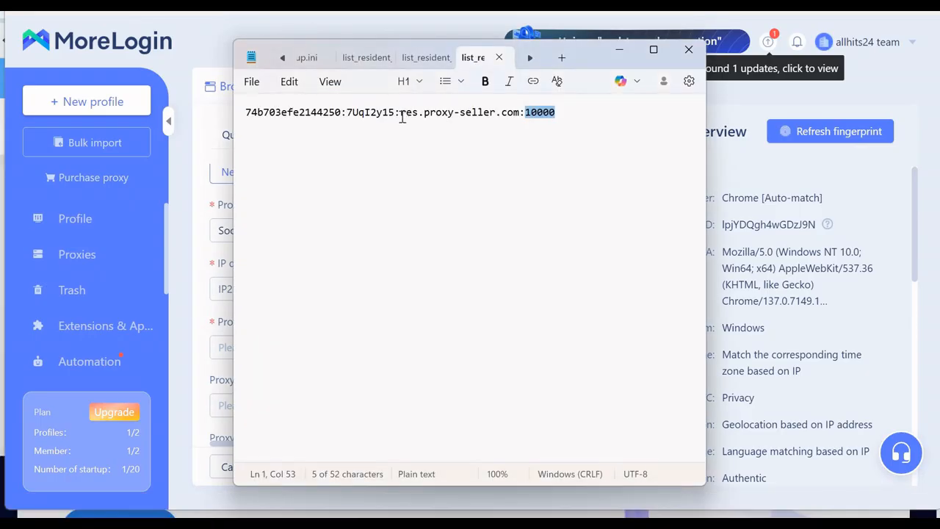
pyautogui.click(453, 115)
pyautogui.moveTo(400, 114); pyautogui.dragTo(519, 123)
pyautogui.hotkey('ctrl', 'c')
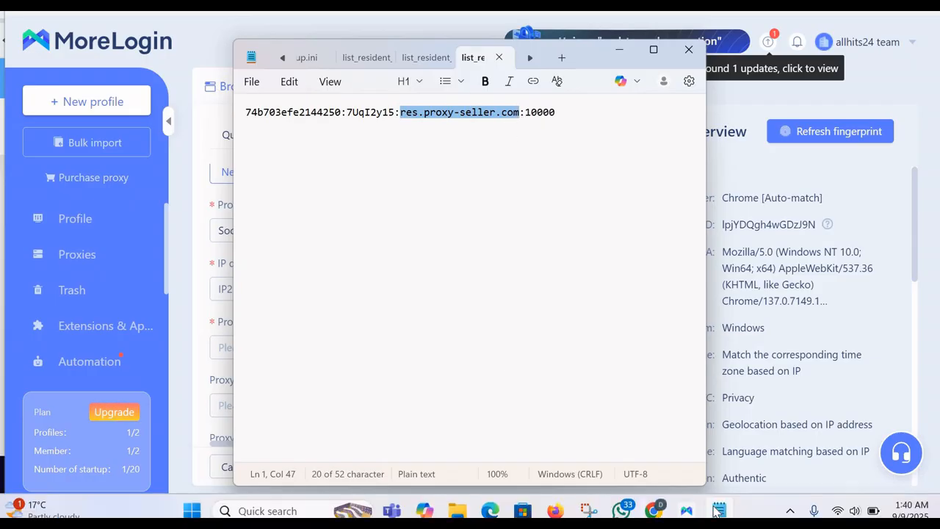
# Return to MoreLogin and enter res.proxy-seller.com as the proxy server with port 10000.
pyautogui.moveTo(659, 512)
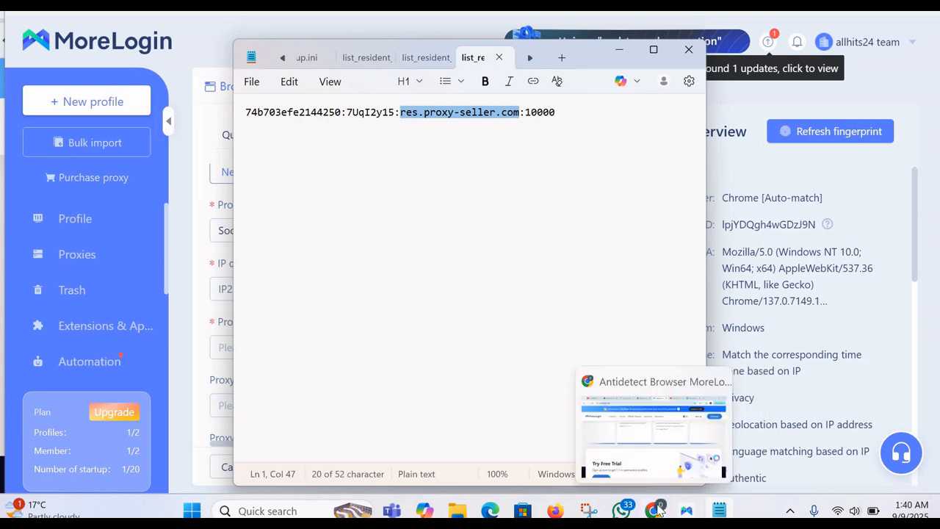
pyautogui.click(688, 511)
pyautogui.click(287, 351)
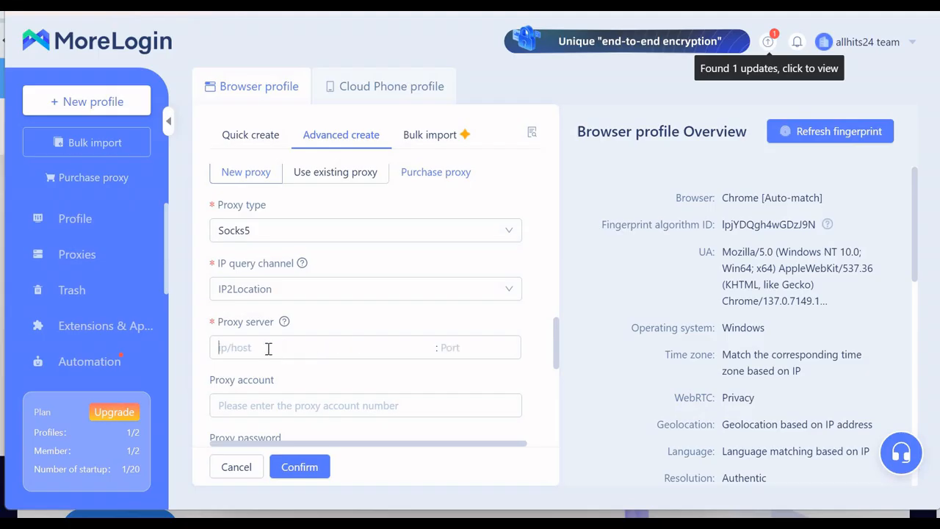
pyautogui.hotkey('ctrl', 'v')
pyautogui.click(448, 348)
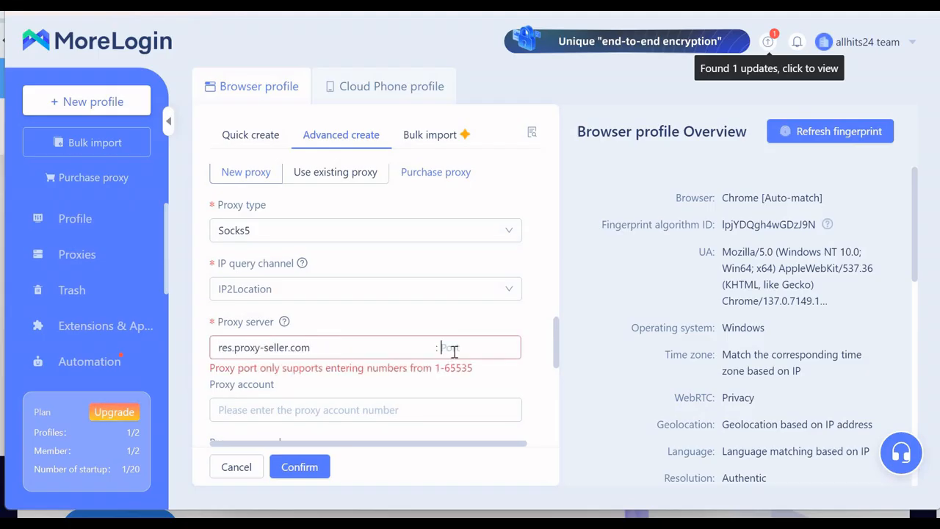
pyautogui.write('10000')
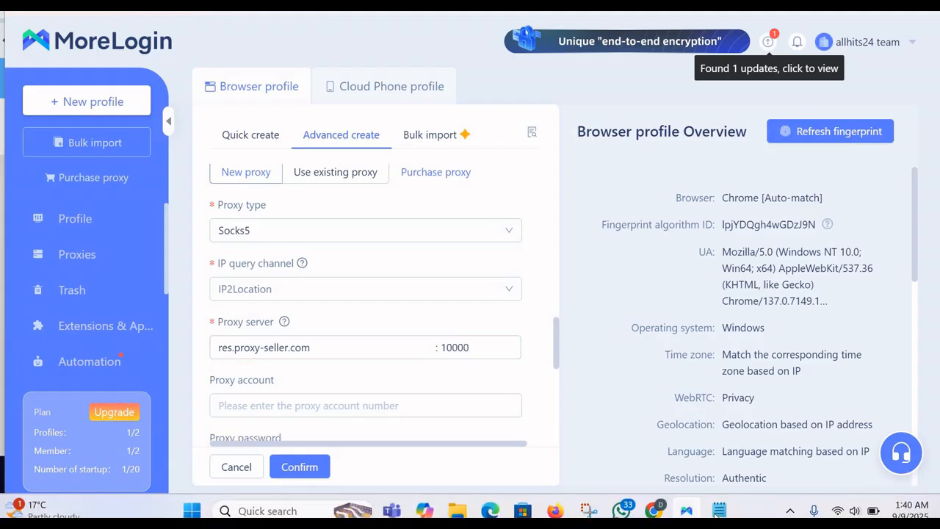
# Copy the proxy username from the Notepad list and paste it as the proxy account in the MoreLogin profile.
pyautogui.click(684, 515)
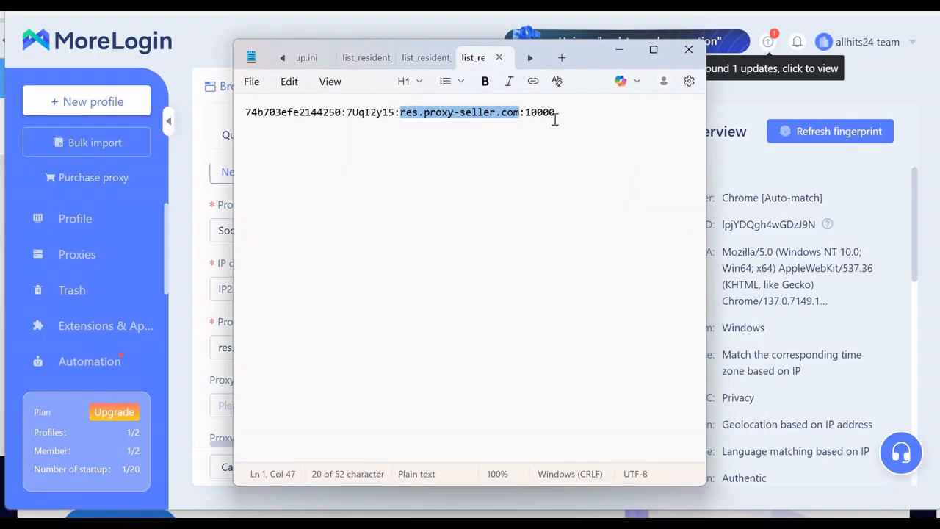
pyautogui.moveTo(560, 112); pyautogui.dragTo(523, 105)
pyautogui.click(327, 131)
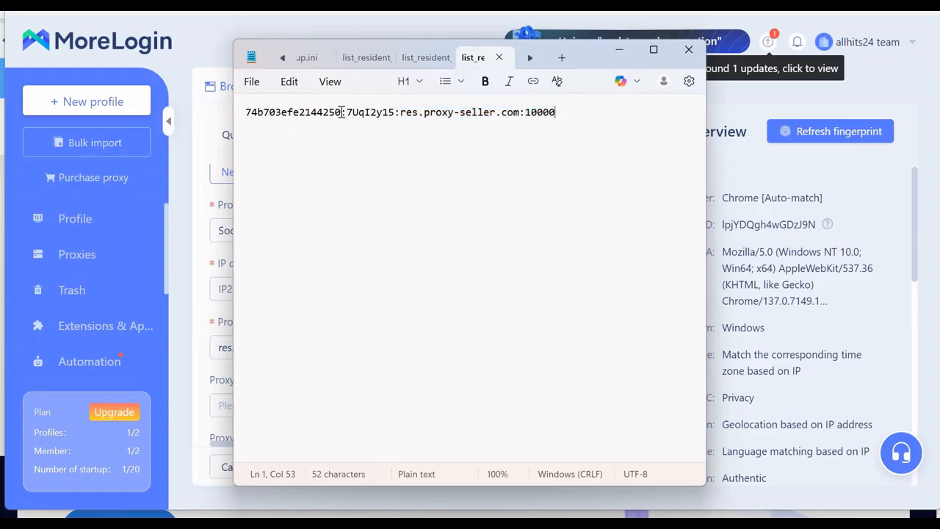
pyautogui.moveTo(342, 112); pyautogui.dragTo(248, 110)
pyautogui.hotkey('ctrl', 'c')
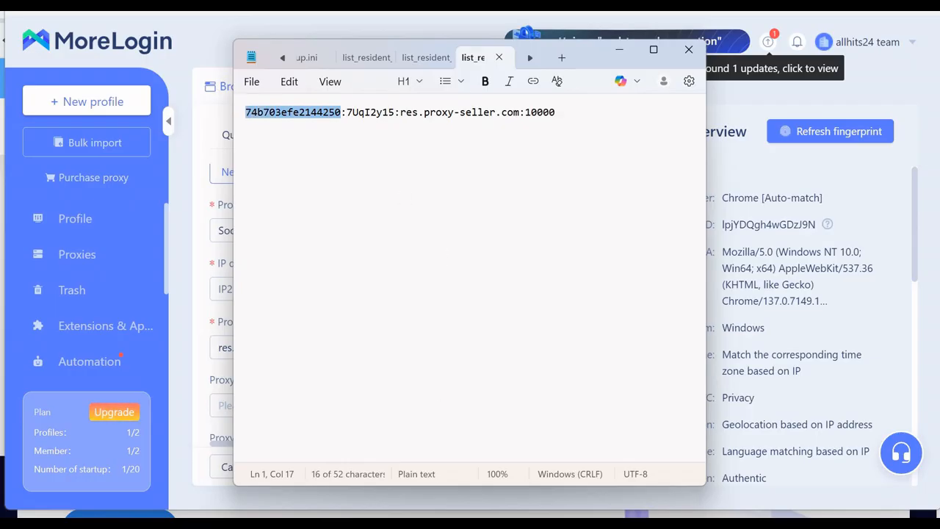
pyautogui.click(688, 514)
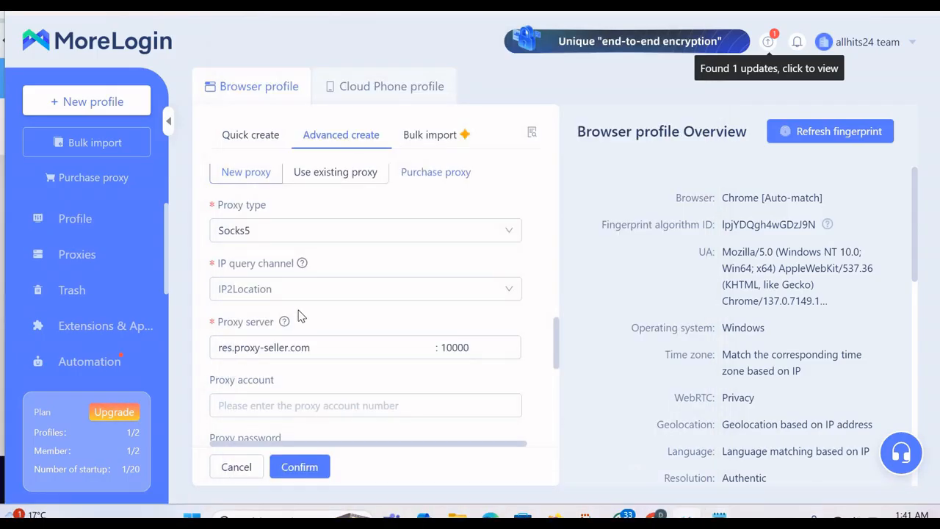
pyautogui.scroll(-2, 303, 341)
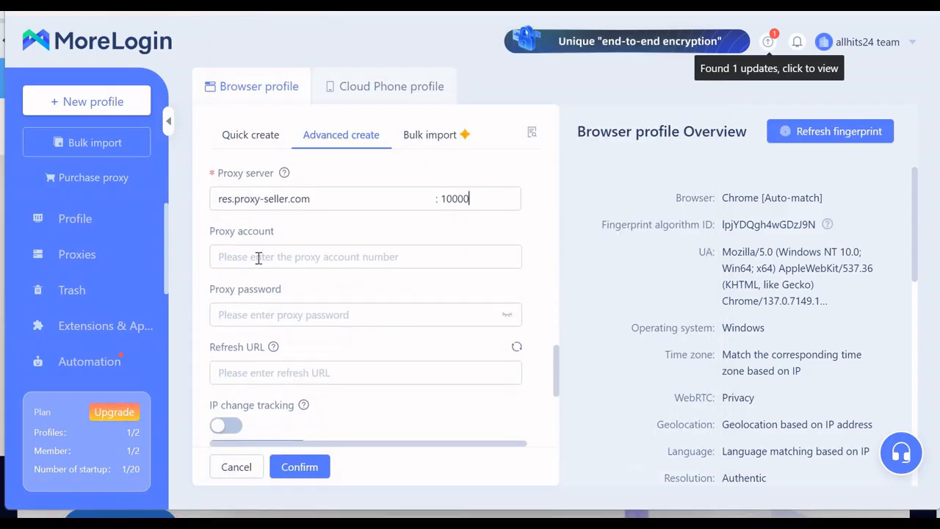
pyautogui.click(255, 260)
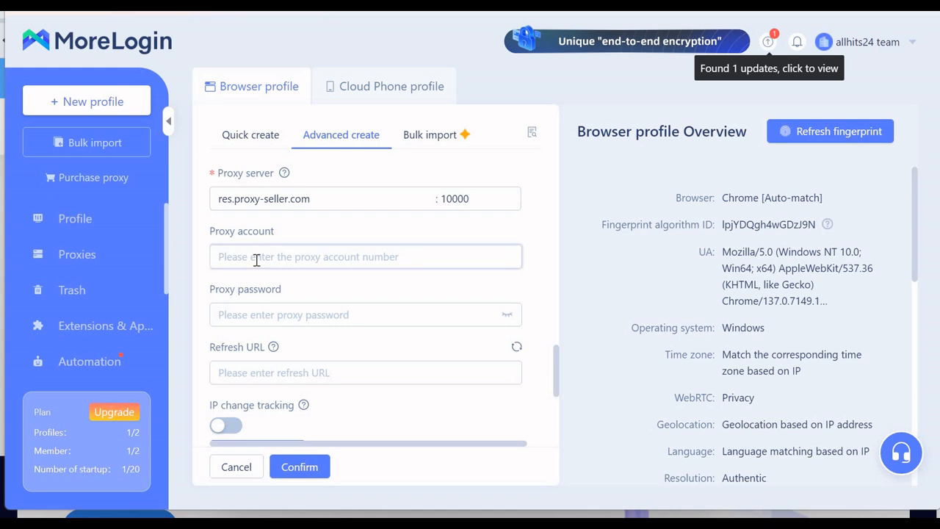
pyautogui.hotkey('ctrl', 'v')
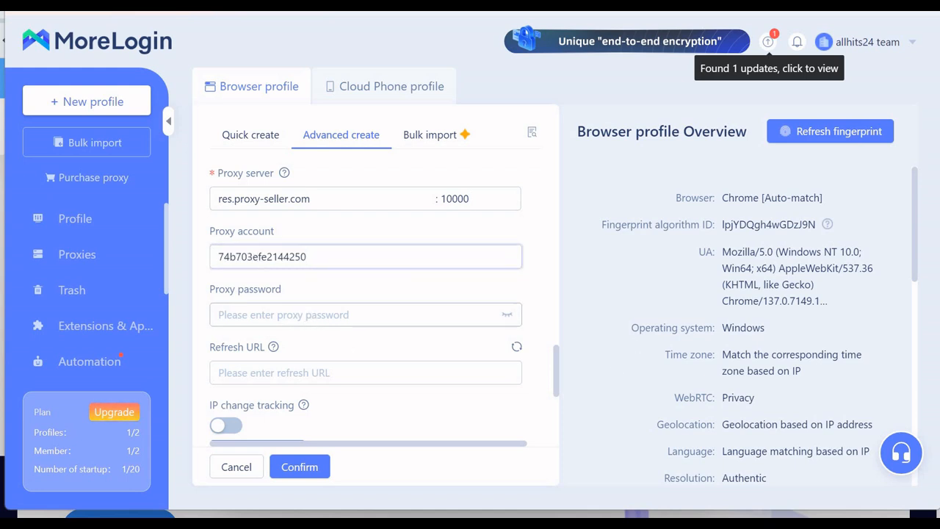
# Enter the proxy password copied from the Notepad list into the MoreLogin profile and confirm the profile's creation.
pyautogui.click(687, 511)
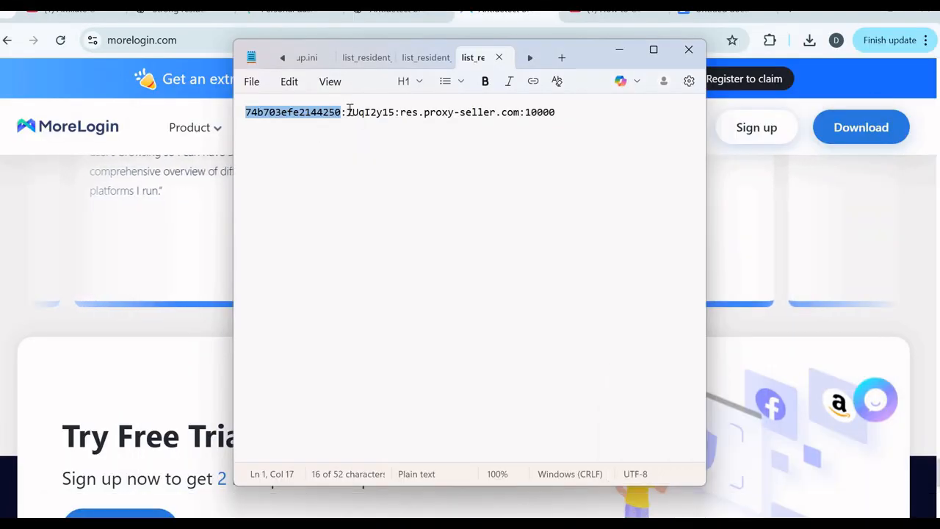
pyautogui.moveTo(346, 113); pyautogui.dragTo(395, 118)
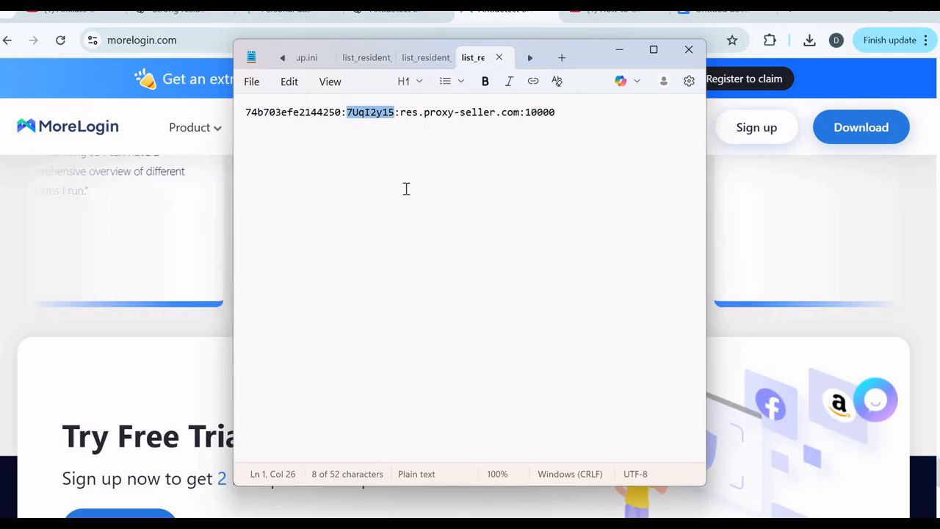
pyautogui.click(686, 510)
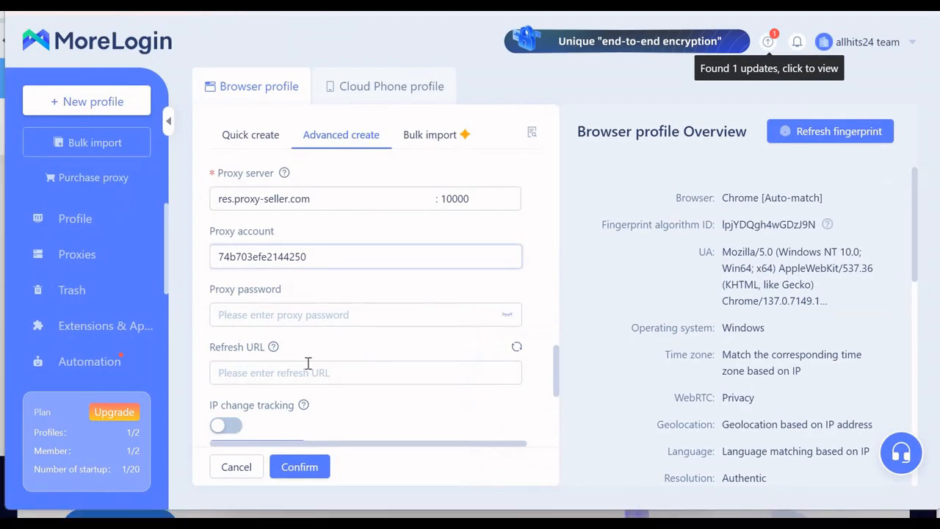
pyautogui.click(355, 315)
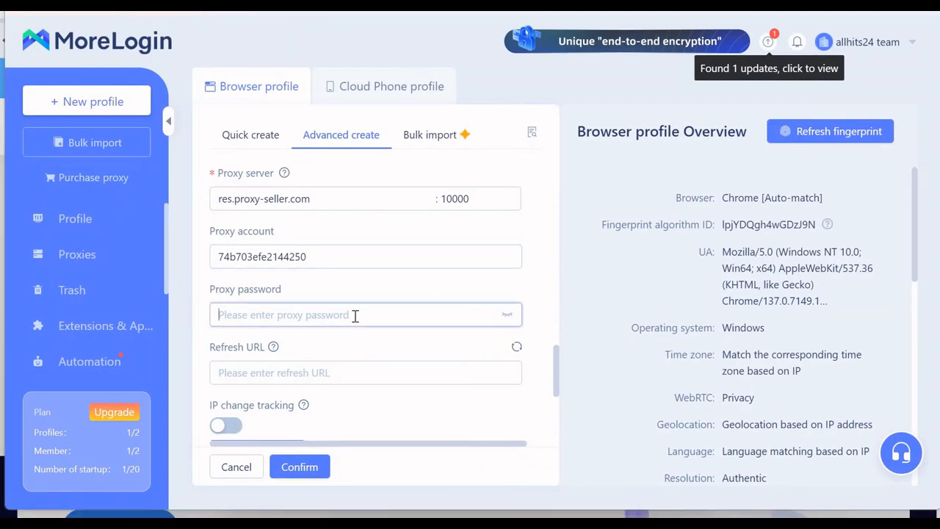
pyautogui.hotkey('ctrl', 'v')
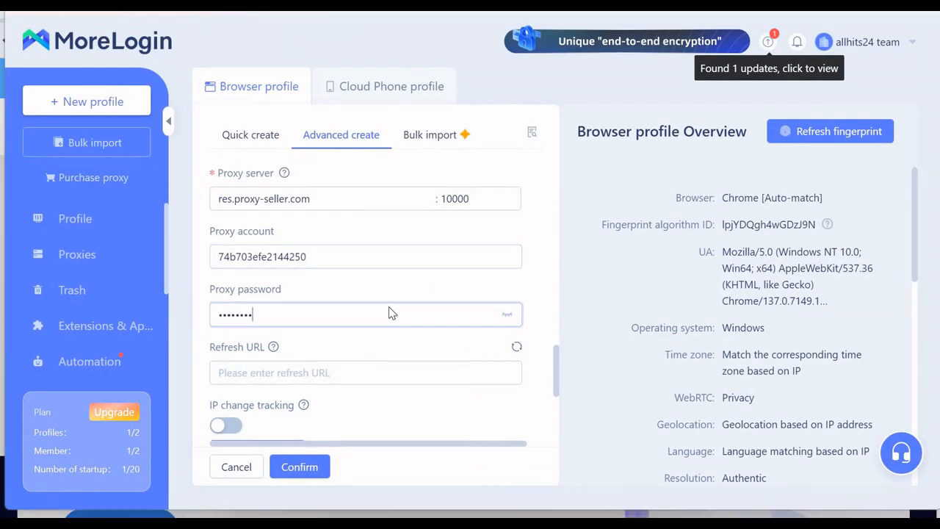
pyautogui.click(301, 474)
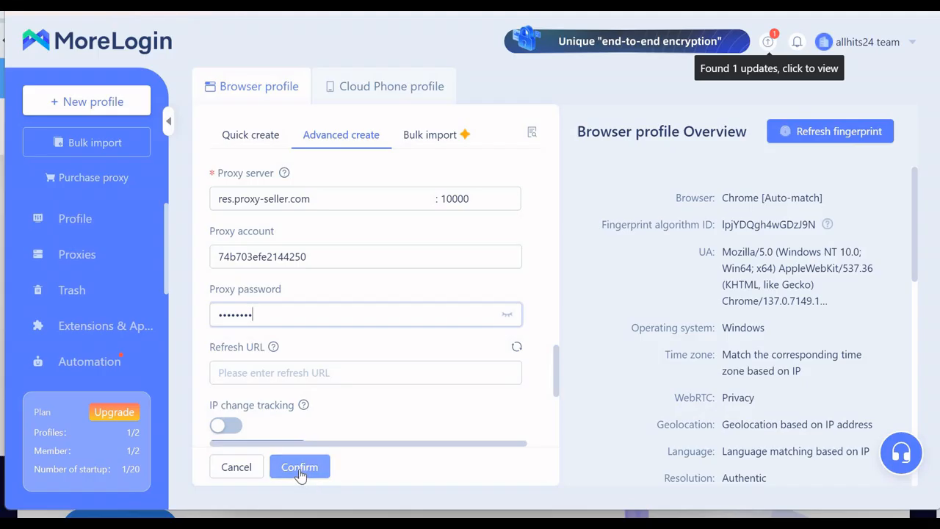
pyautogui.click(294, 462)
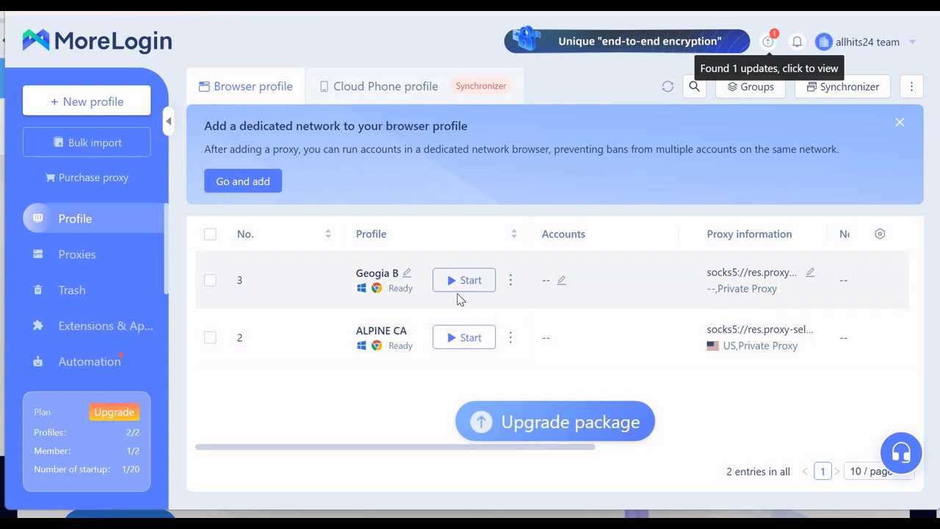
pyautogui.click(467, 287)
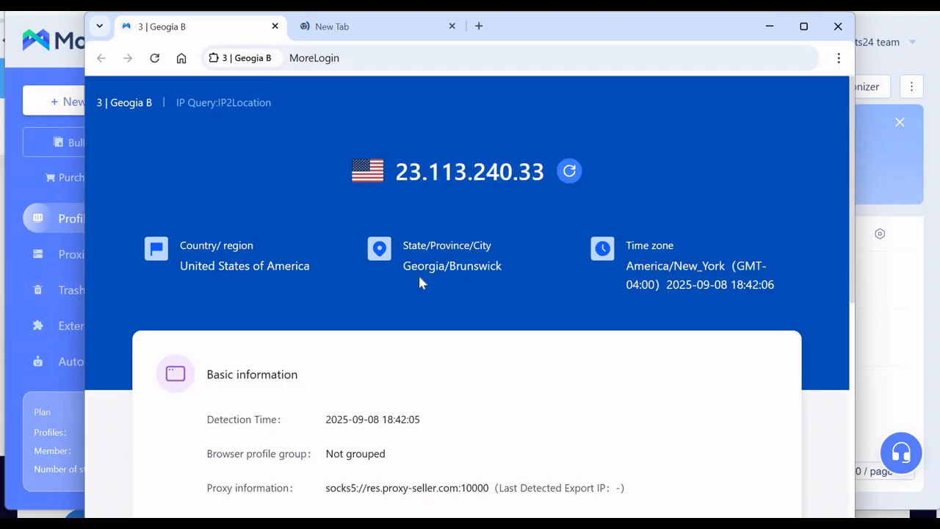
# Review the IP address, location, time zone and basic proxy information on the Geogia B start page.
pyautogui.moveTo(502, 266); pyautogui.dragTo(457, 289)
pyautogui.click(500, 292)
pyautogui.scroll(-1, 667, 264)
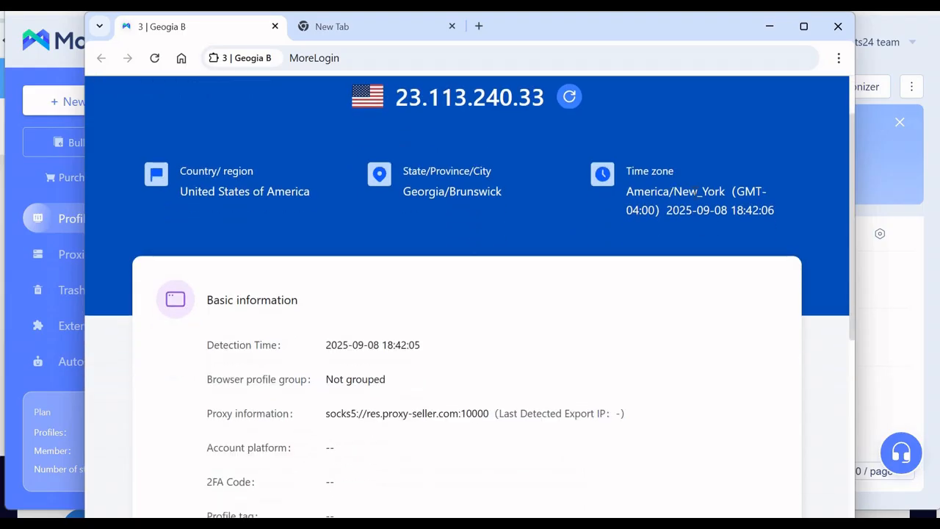
pyautogui.scroll(-6, 692, 247)
pyautogui.scroll(7, 683, 240)
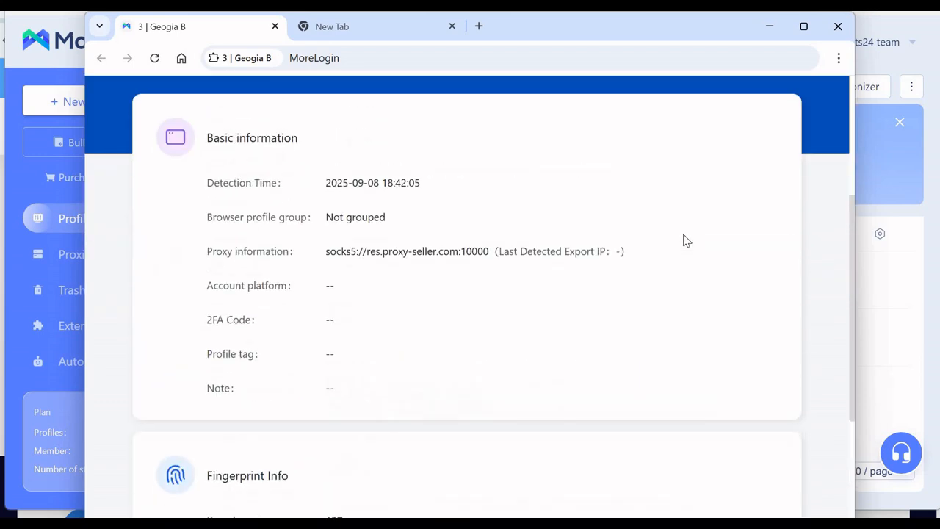
# Open whoer.net in the Geogia B browser's New Tab page.
pyautogui.click(382, 31)
pyautogui.click(390, 58)
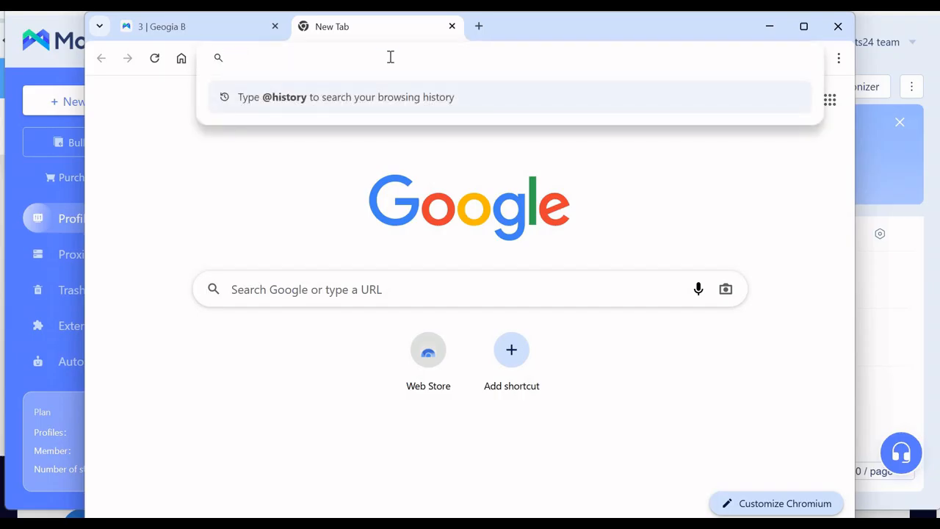
pyautogui.write('WH')
pyautogui.press('BackSpace')
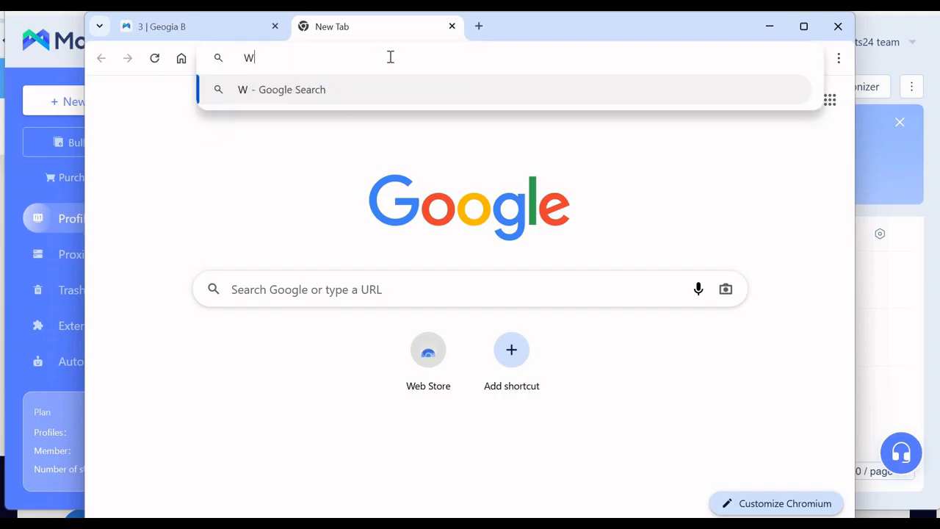
pyautogui.write('hoer.n')
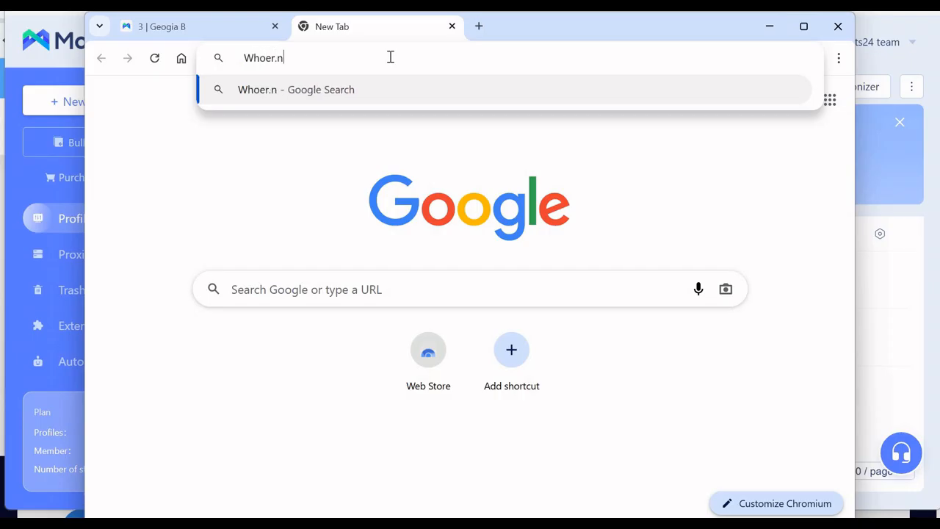
pyautogui.write('et')
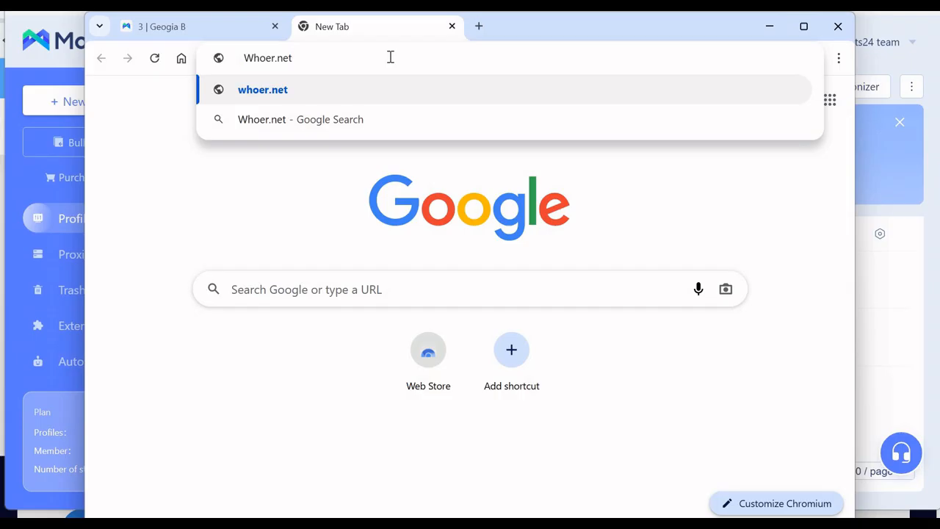
pyautogui.press('Return')
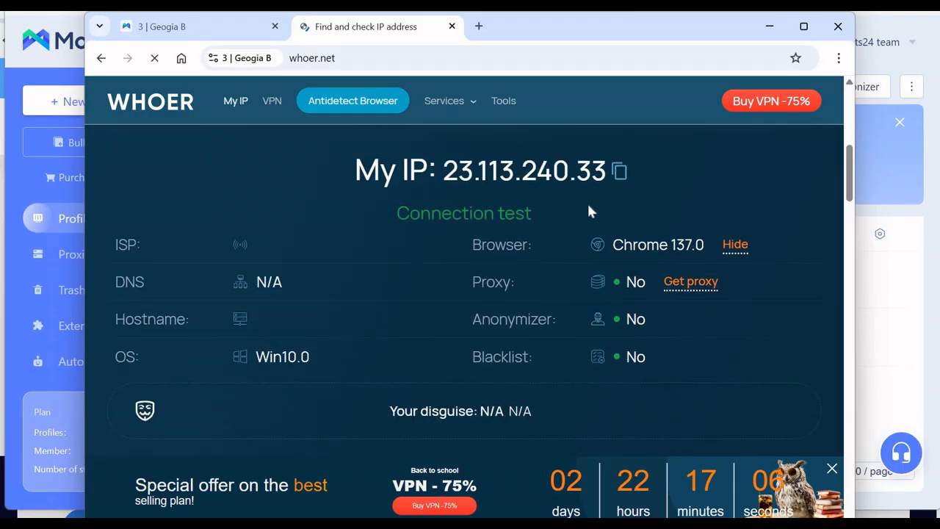
# Examine the IP, ISP, DNS, blacklist and disguise results in whoer.net's connection test.
pyautogui.scroll(-8, 587, 206)
pyautogui.scroll(-3, 588, 211)
pyautogui.scroll(12, 587, 207)
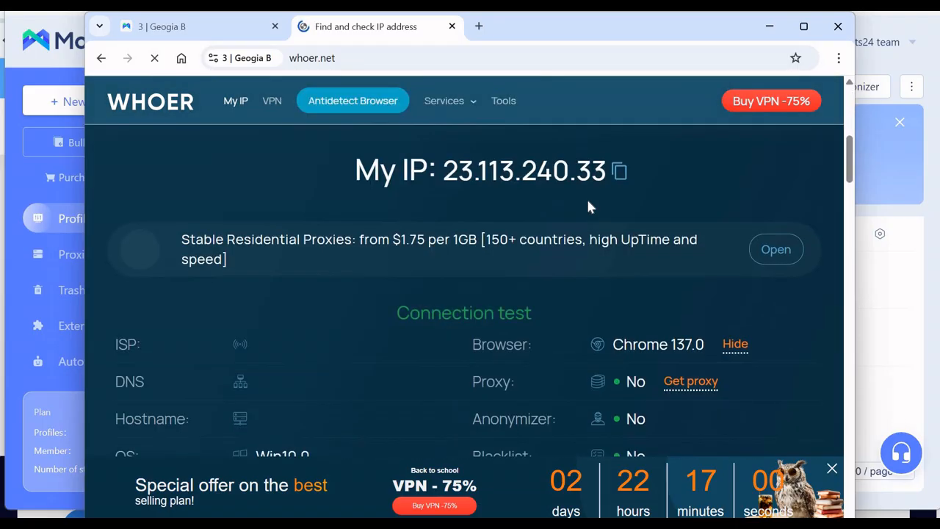
pyautogui.scroll(-2, 580, 211)
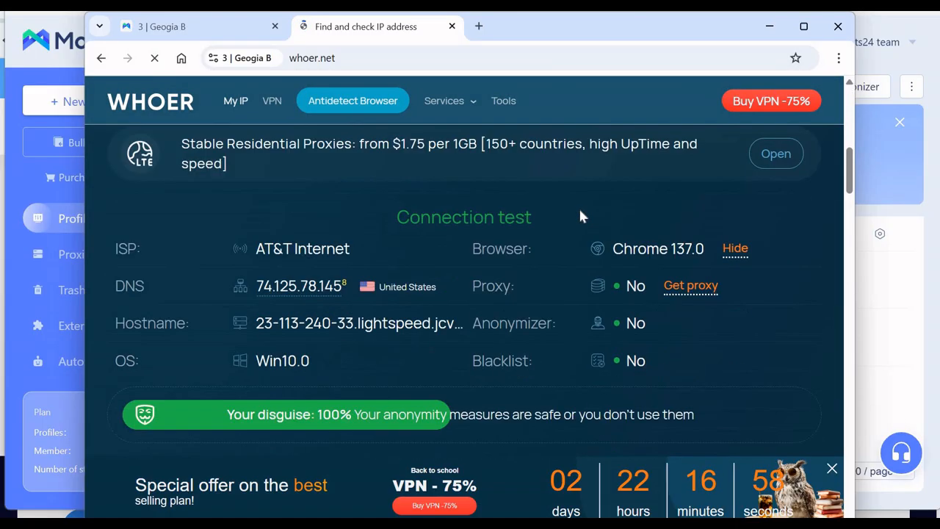
pyautogui.scroll(-1, 255, 330)
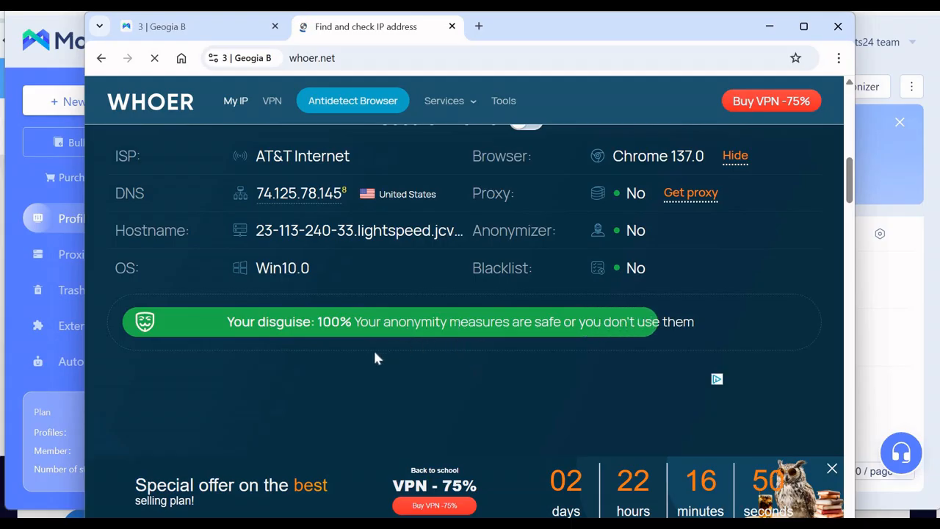
# Check the region, city, ZIP and ISP in whoer.net's Location section, as well as the time zone details.
pyautogui.scroll(-5, 460, 377)
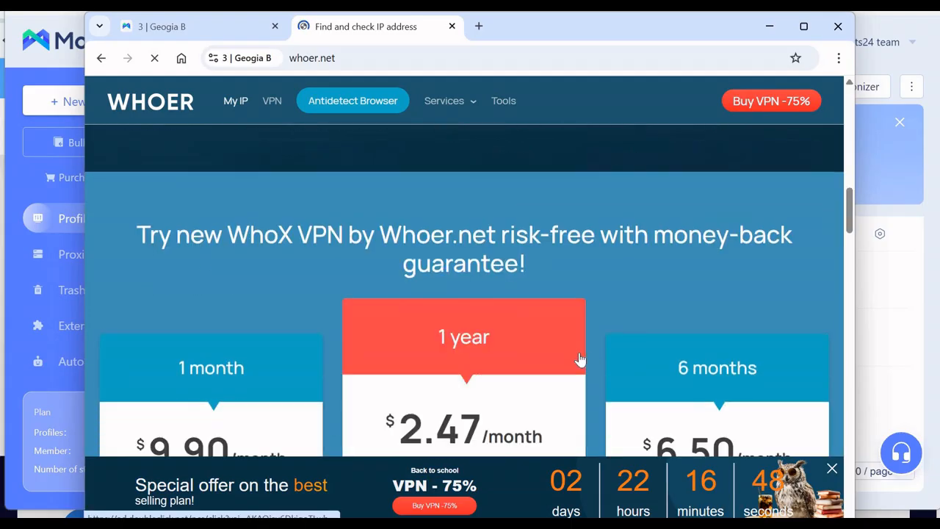
pyautogui.scroll(-5, 594, 353)
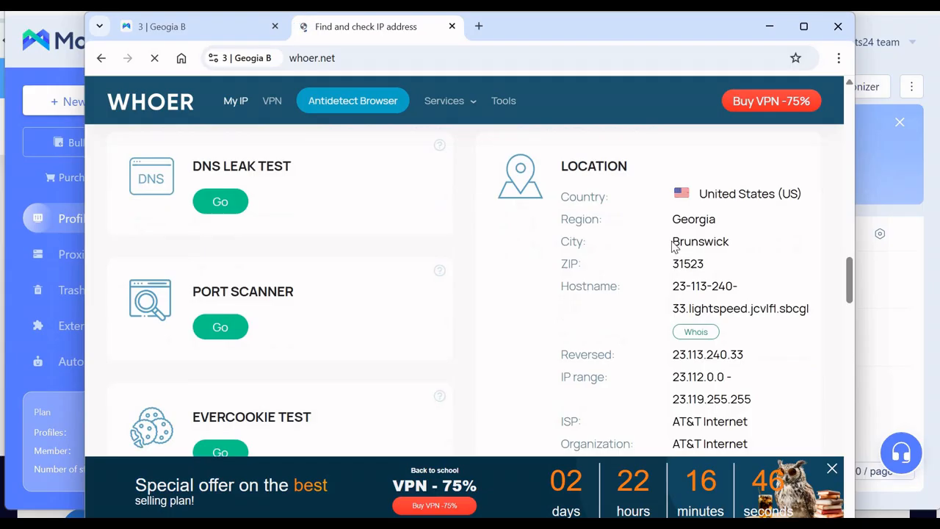
pyautogui.moveTo(672, 242); pyautogui.dragTo(727, 241)
pyautogui.doubleClick(677, 263)
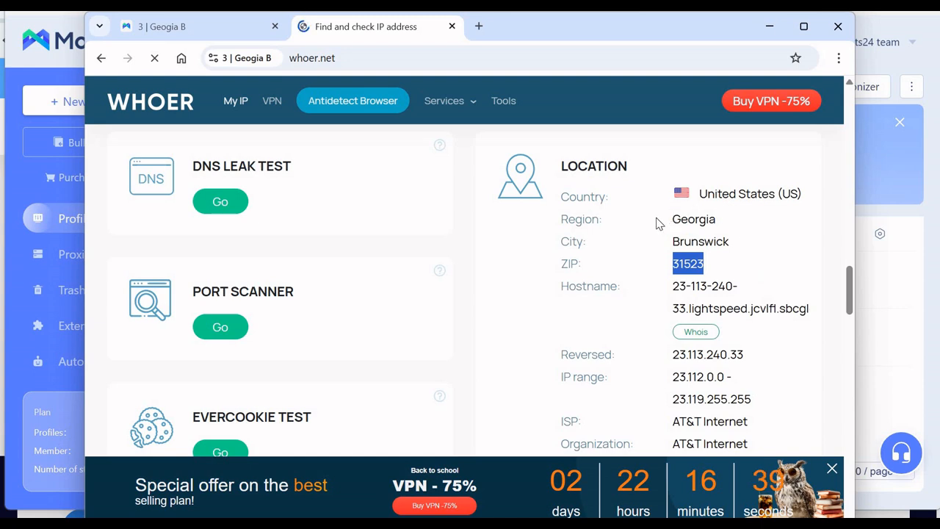
pyautogui.doubleClick(693, 218)
pyautogui.scroll(-1, 802, 286)
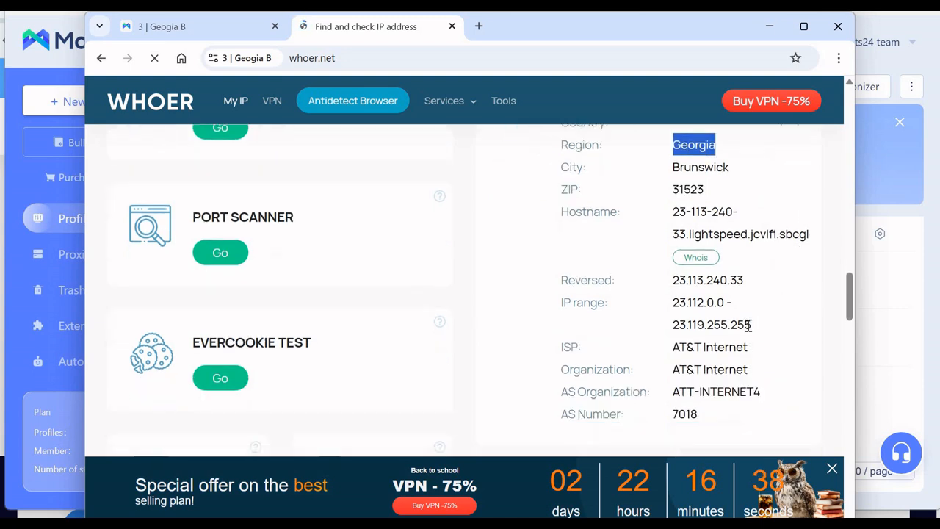
pyautogui.doubleClick(549, 345)
pyautogui.click(715, 344)
pyautogui.moveTo(672, 346); pyautogui.dragTo(693, 351)
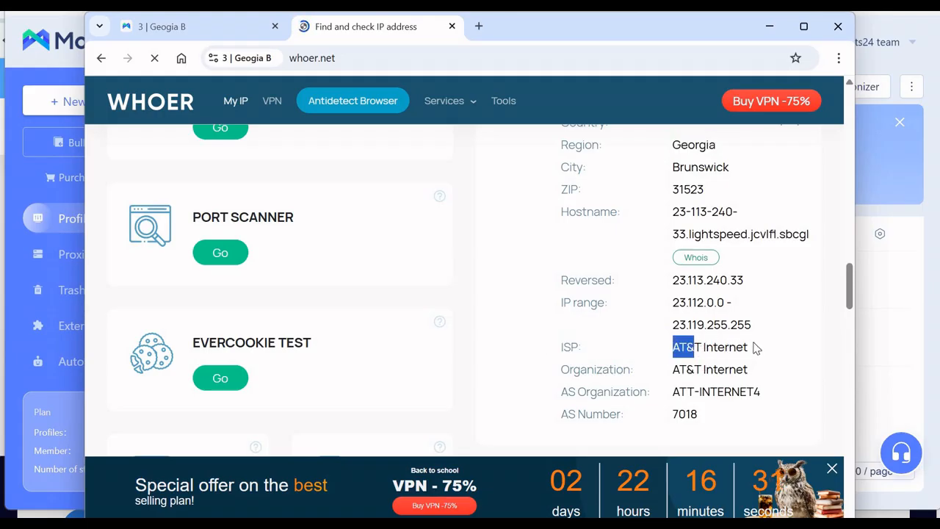
pyautogui.moveTo(755, 348); pyautogui.dragTo(675, 356)
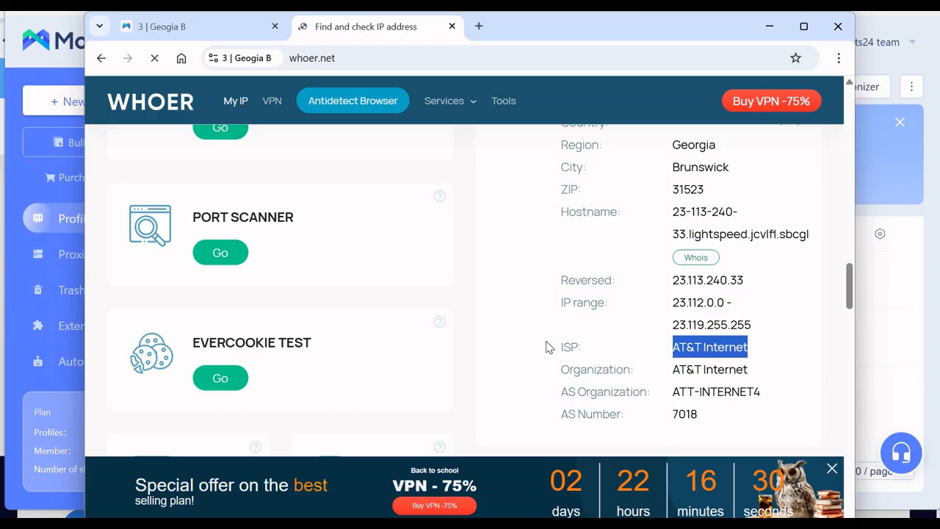
pyautogui.moveTo(548, 346); pyautogui.dragTo(581, 348)
pyautogui.scroll(-7, 734, 337)
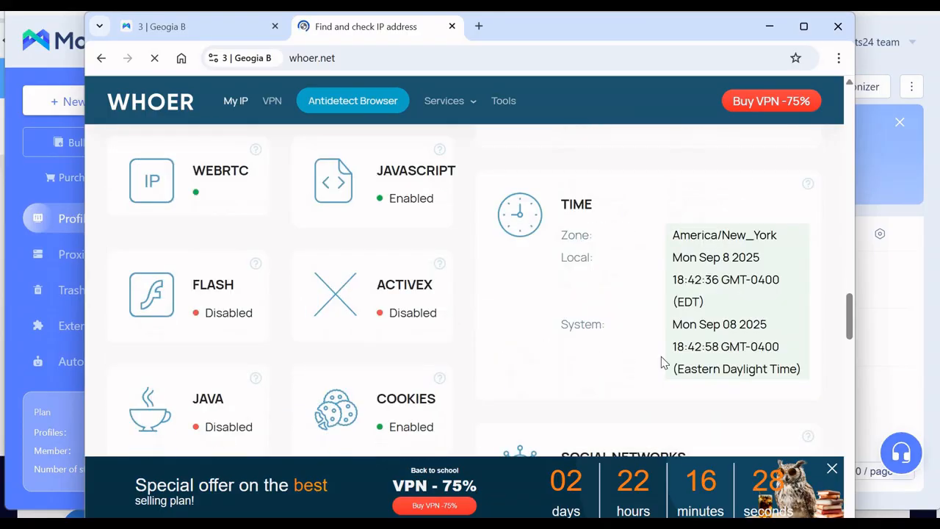
pyautogui.scroll(10, 491, 315)
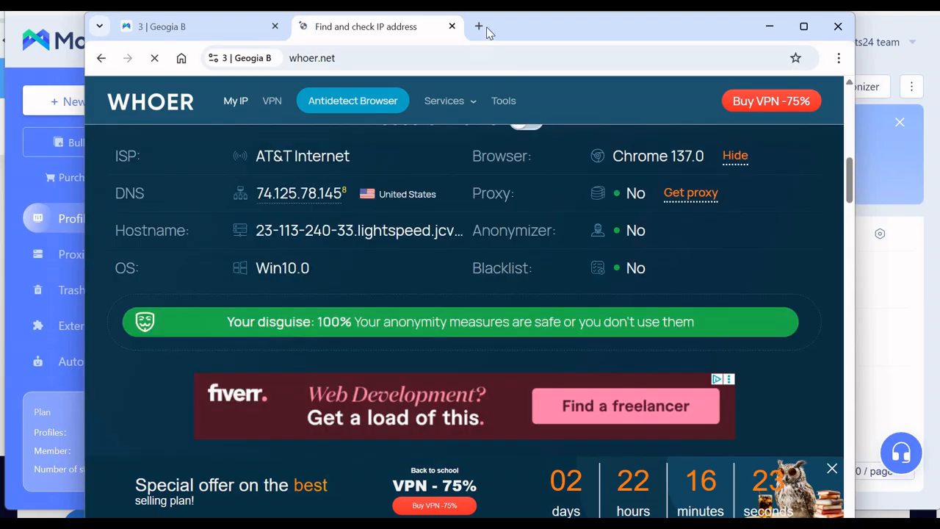
# Open a blank new tab in the Geogia B browser and return to the MoreLogin window.
pyautogui.click(481, 27)
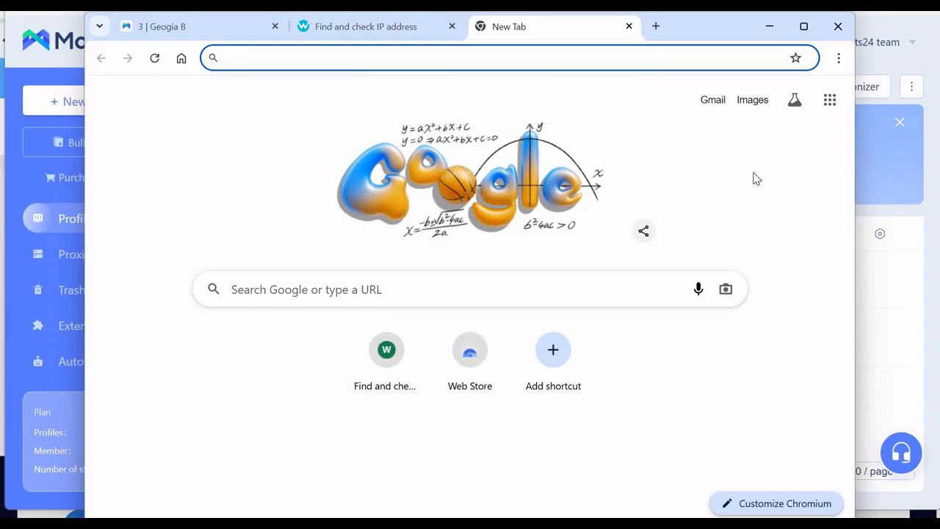
pyautogui.click(304, 108)
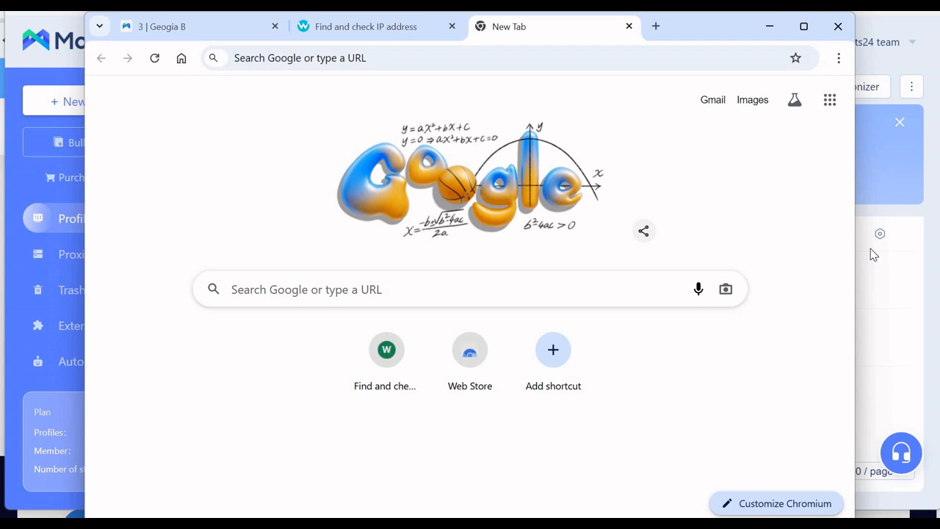
pyautogui.click(886, 276)
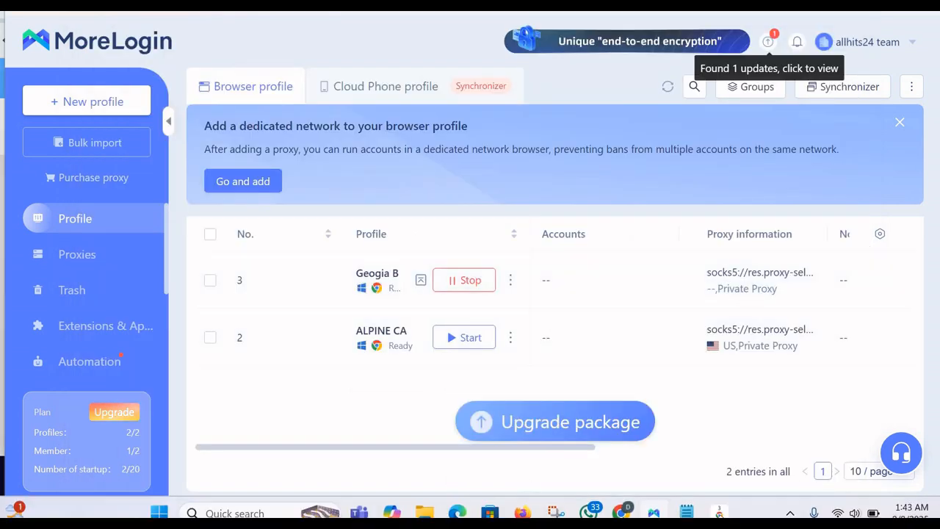
# Switch to the YouTube video about premium Socks 5 proxies in Chrome and read the comment about avoiding account bans.
pyautogui.click(564, 16)
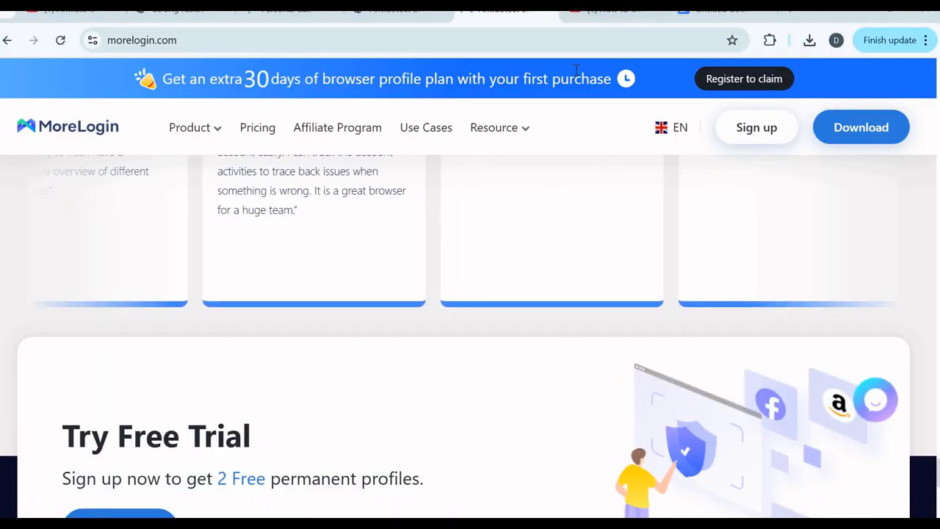
pyautogui.click(607, 23)
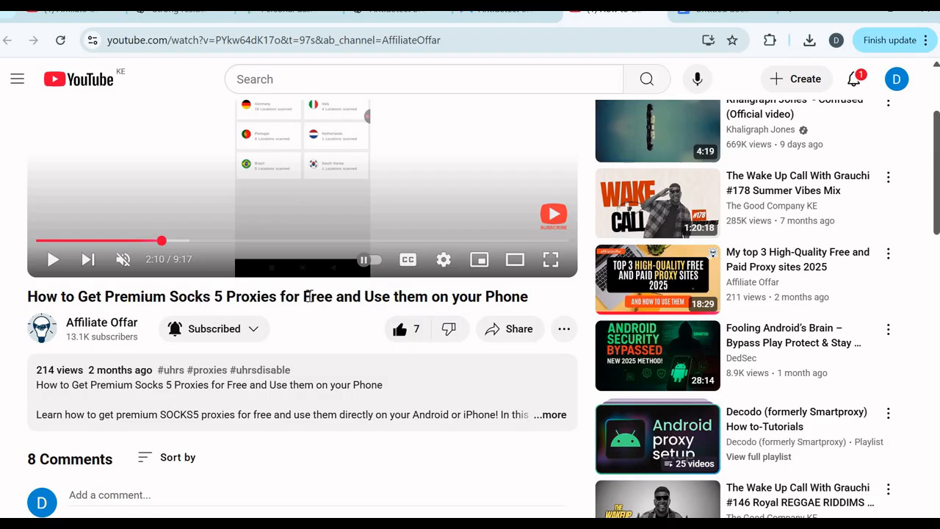
pyautogui.scroll(-2, 308, 296)
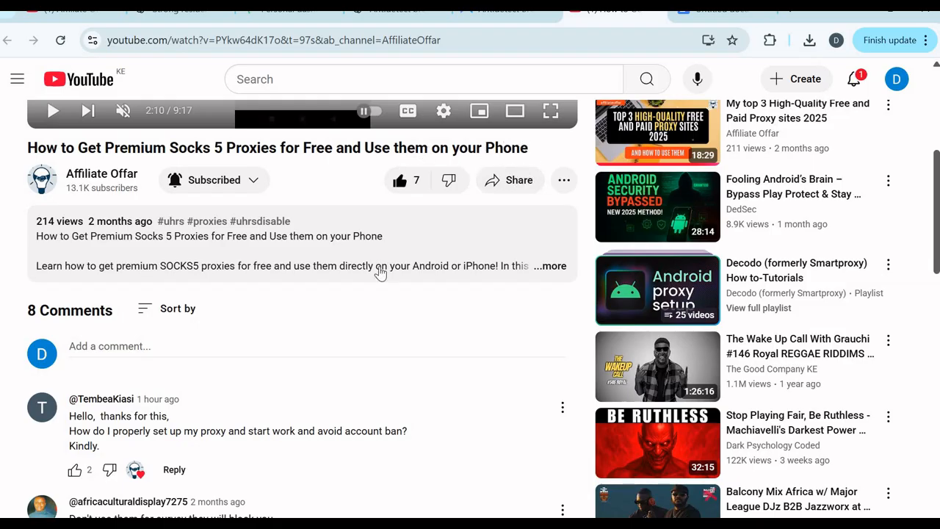
pyautogui.scroll(-2, 379, 270)
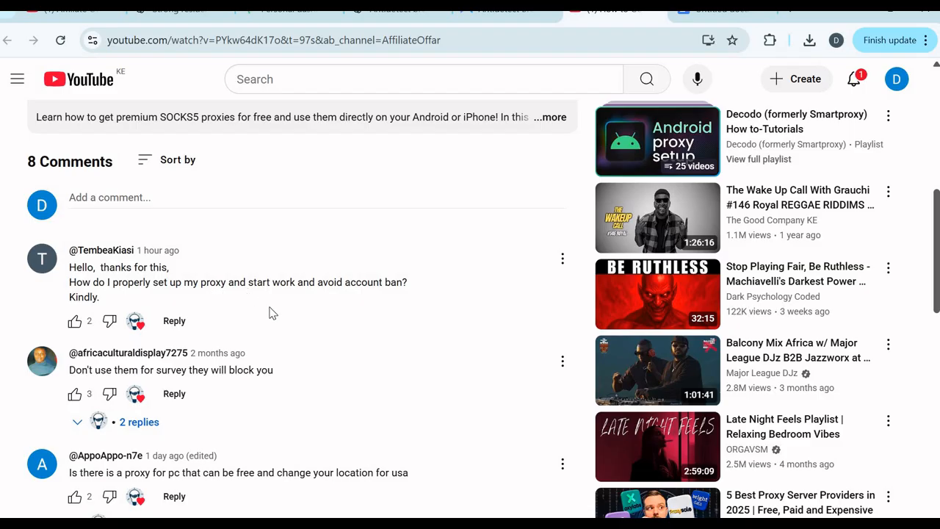
pyautogui.moveTo(84, 283); pyautogui.dragTo(110, 268)
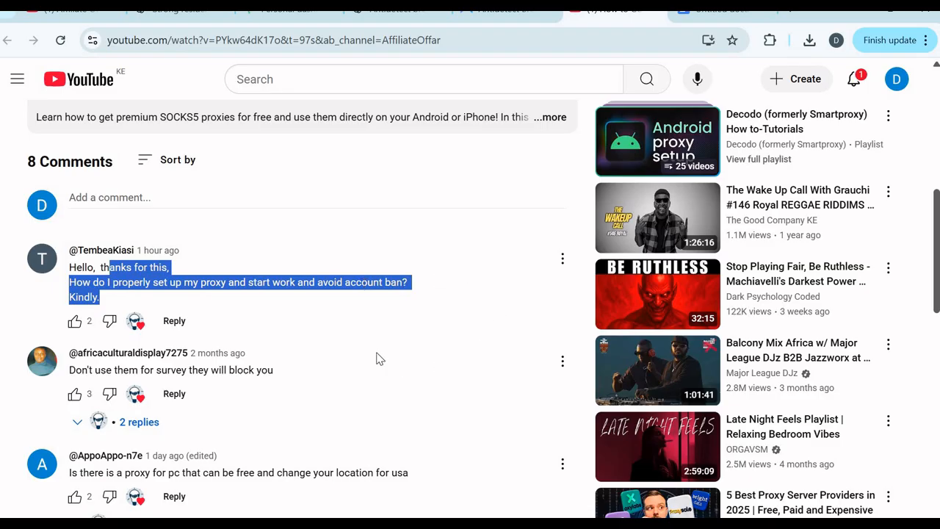
# Read the viewer comments about free PC proxies for a USA location and about surveys blocking proxies.
pyautogui.scroll(-2, 307, 406)
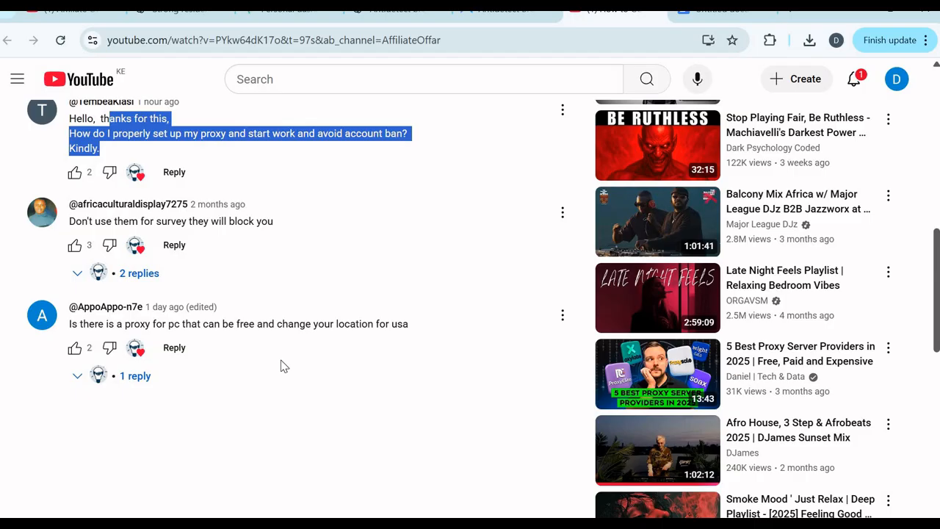
pyautogui.moveTo(408, 323); pyautogui.dragTo(69, 324)
pyautogui.click(493, 248)
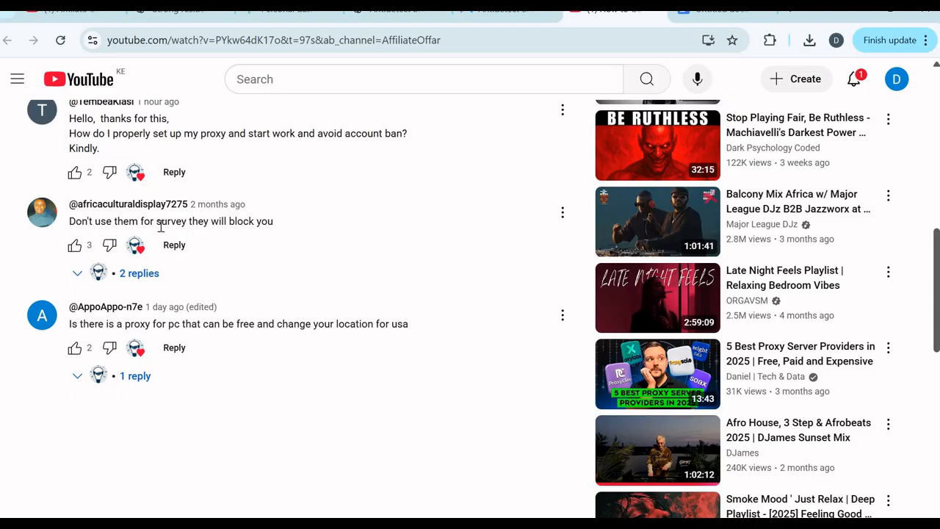
pyautogui.scroll(1, 223, 270)
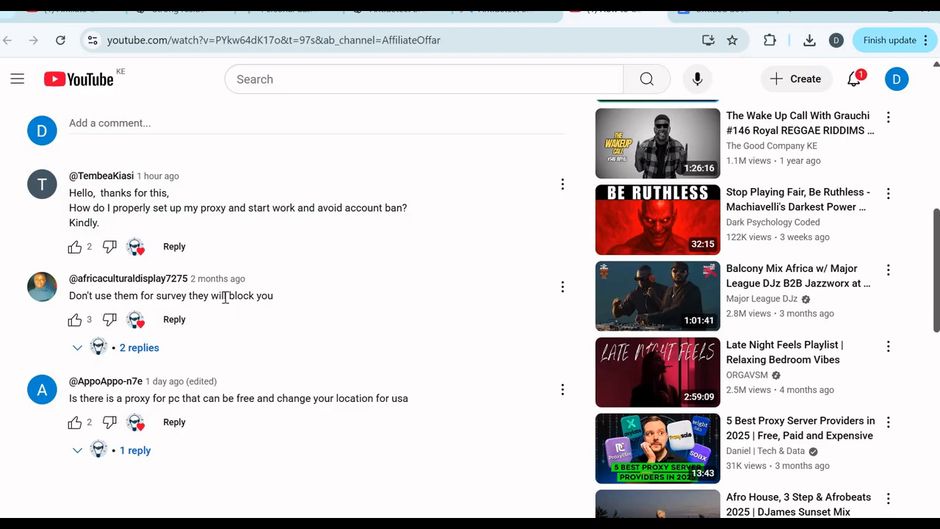
pyautogui.moveTo(223, 296); pyautogui.dragTo(271, 300)
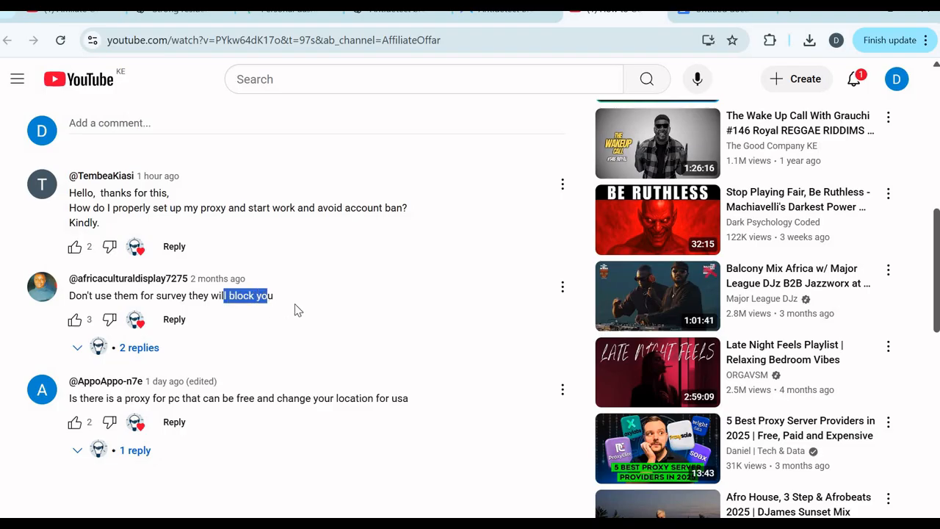
pyautogui.click(352, 294)
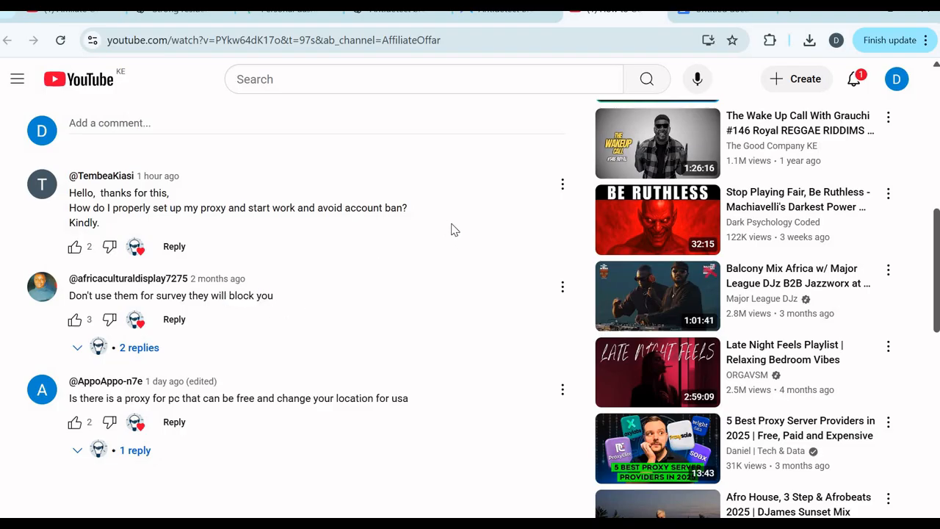
# Revisit the ChatGPT chat on residential proxies, the Proxy-Seller orders page, the antidetect browser chat and the MoreLogin site.
pyautogui.scroll(7, 437, 274)
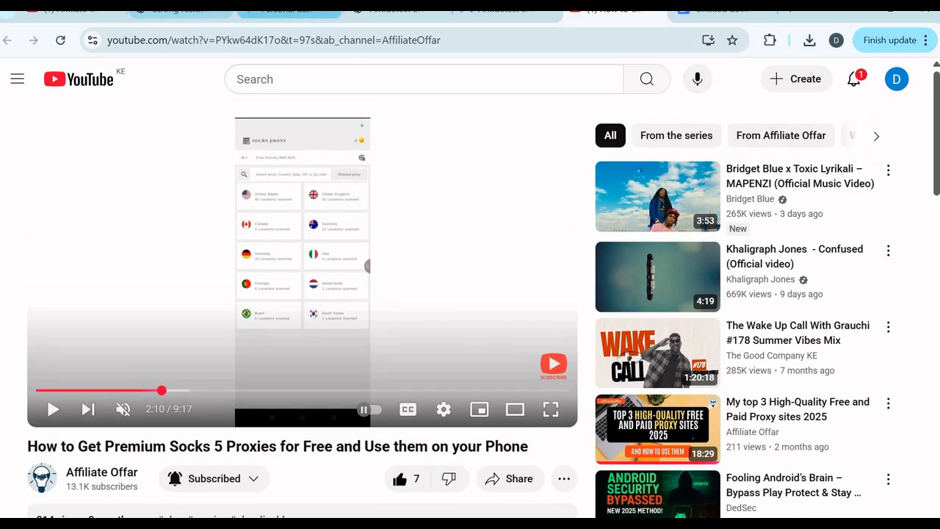
pyautogui.click(290, 10)
pyautogui.click(180, 11)
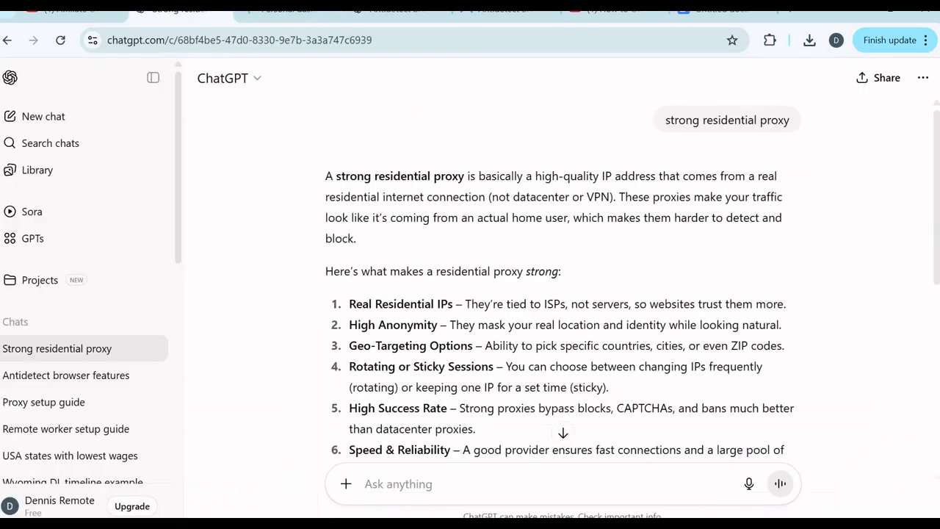
pyautogui.click(294, 12)
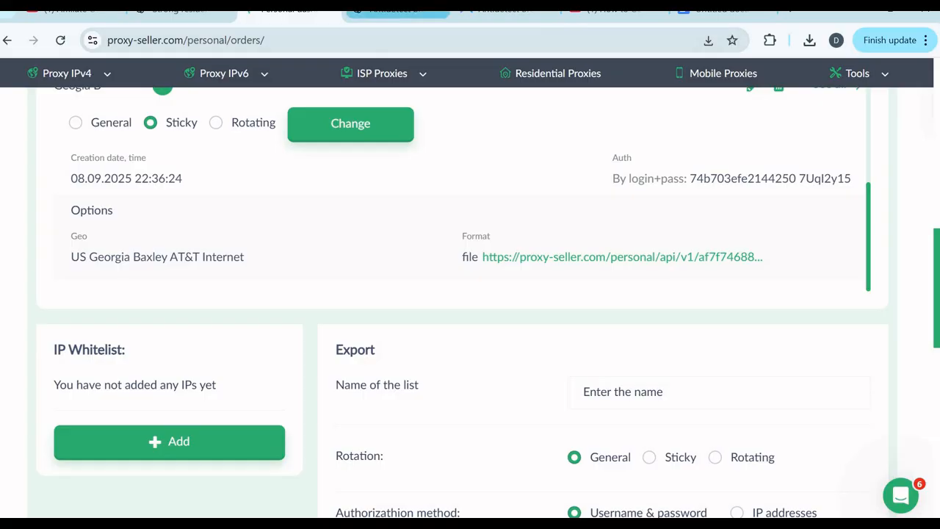
pyautogui.click(496, 22)
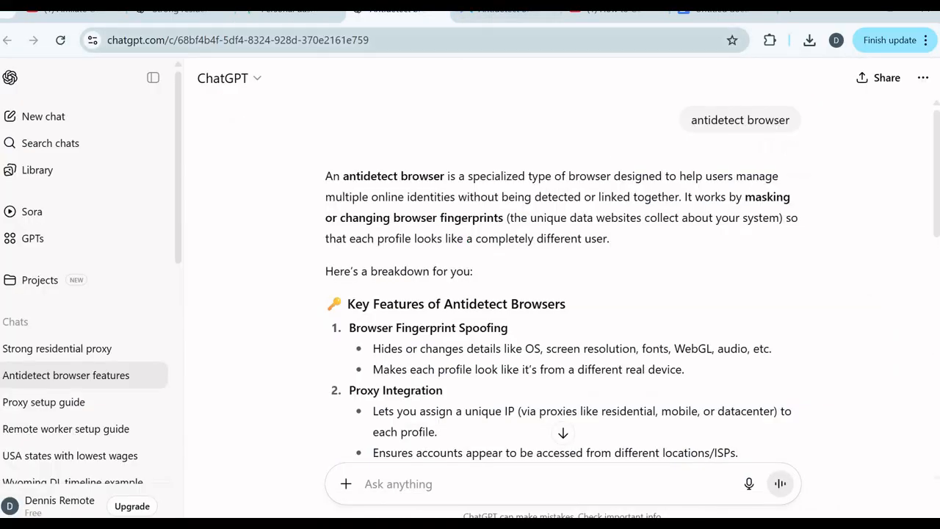
pyautogui.click(505, 12)
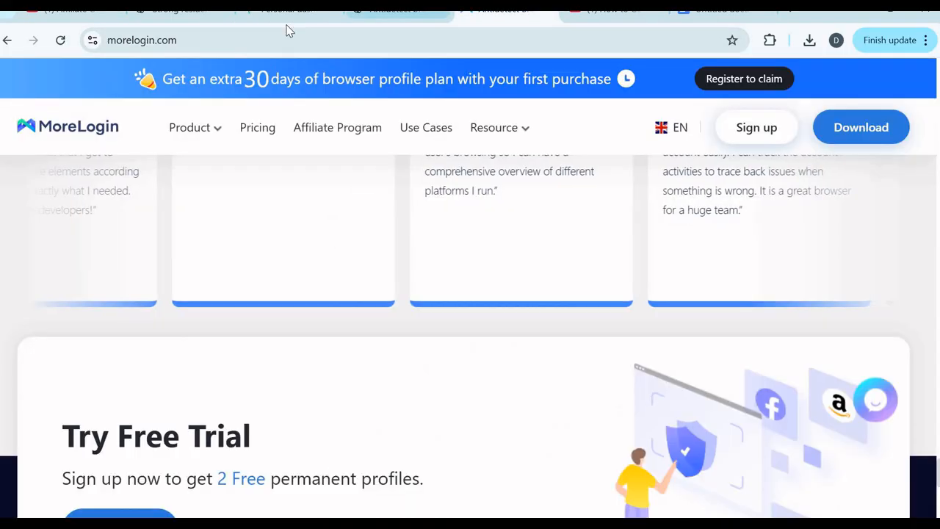